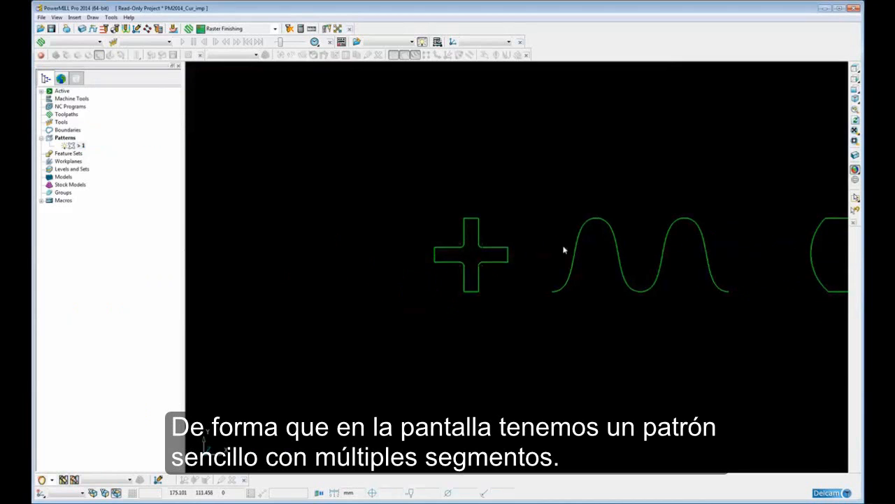
Step: Open pattern 1 for editing in the Curve Editor
shift+middle_drag(564, 250, 439, 251)
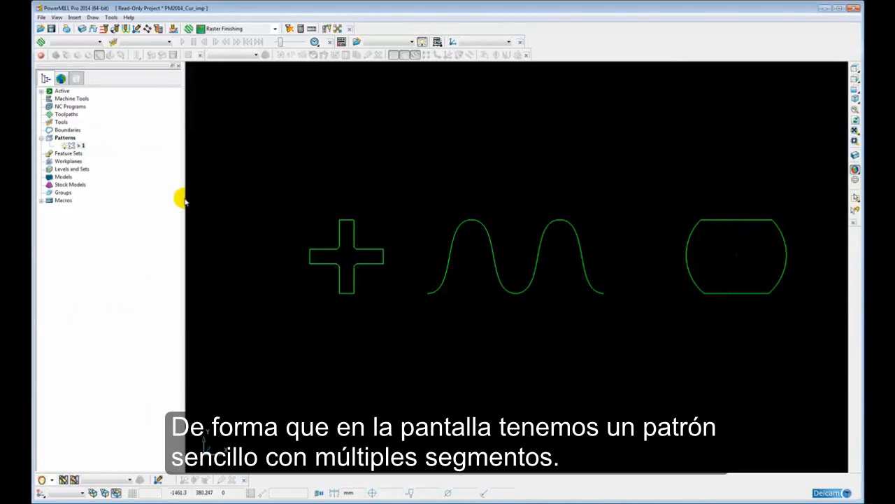
right_click(79, 145)
click(109, 168)
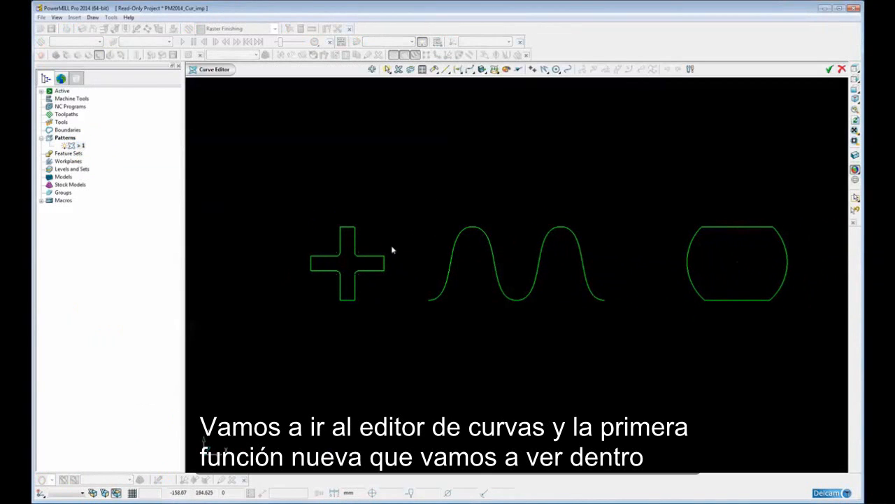
Step: Examine the separate line and arc segments that make up the cross-shaped profile
shift+middle_drag(392, 250, 550, 260)
scroll(536, 280, up, 3)
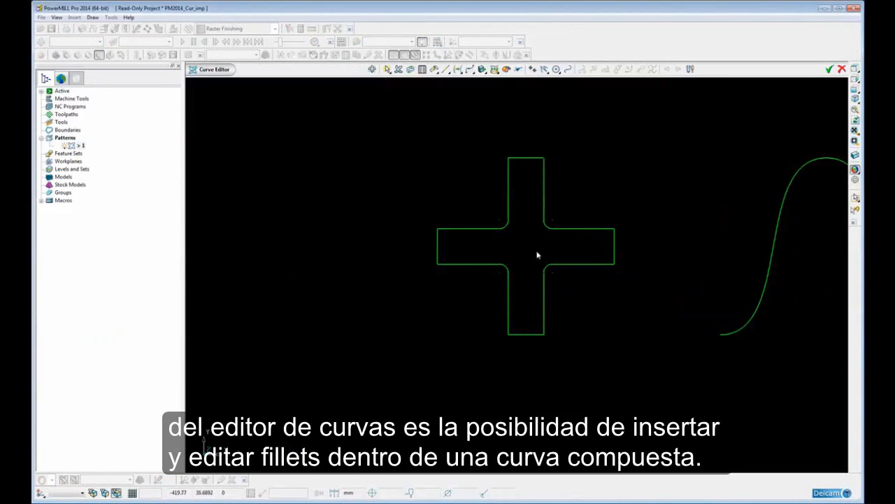
scroll(542, 252, up, 3)
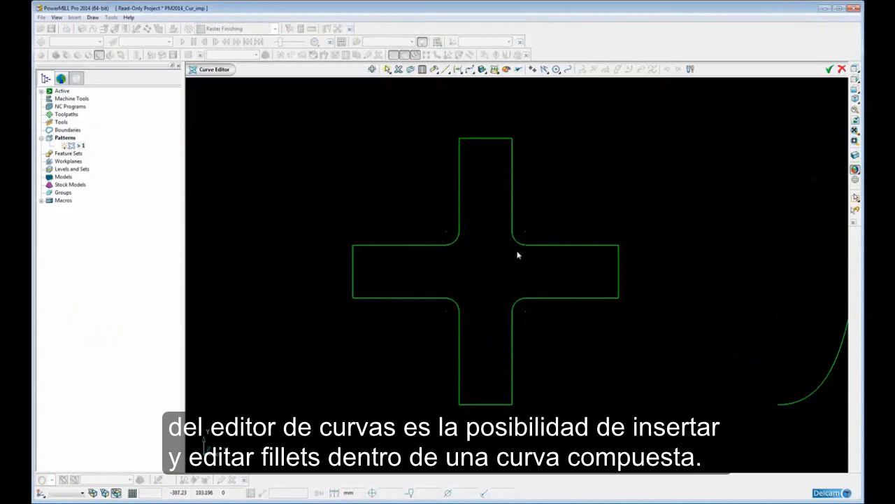
shift+middle_drag(518, 205, 508, 219)
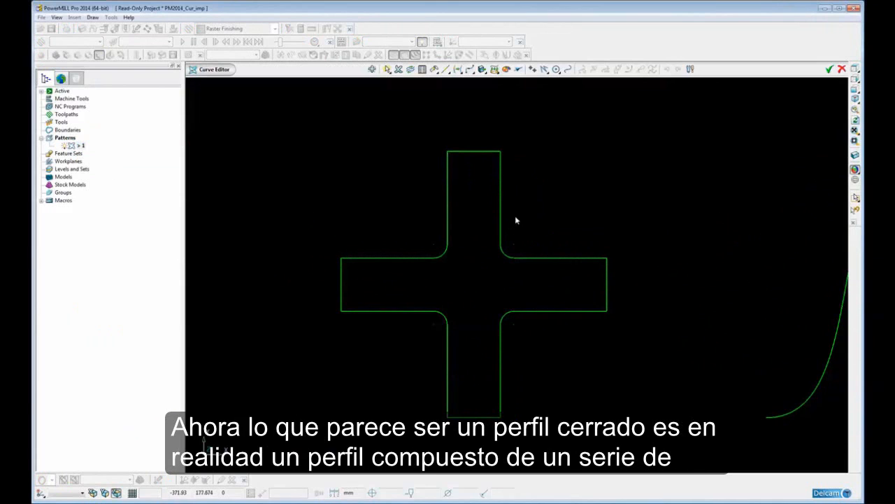
click(501, 204)
click(551, 260)
click(500, 365)
click(508, 315)
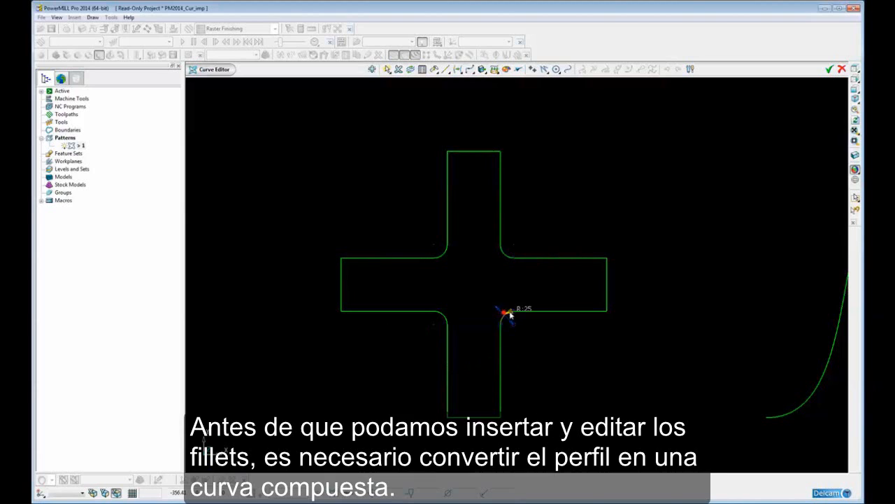
click(564, 311)
click(392, 156)
Step: Merge all segments of the cross-shaped profile into a single curve
drag(331, 131, 628, 410)
mouse_move(458, 68)
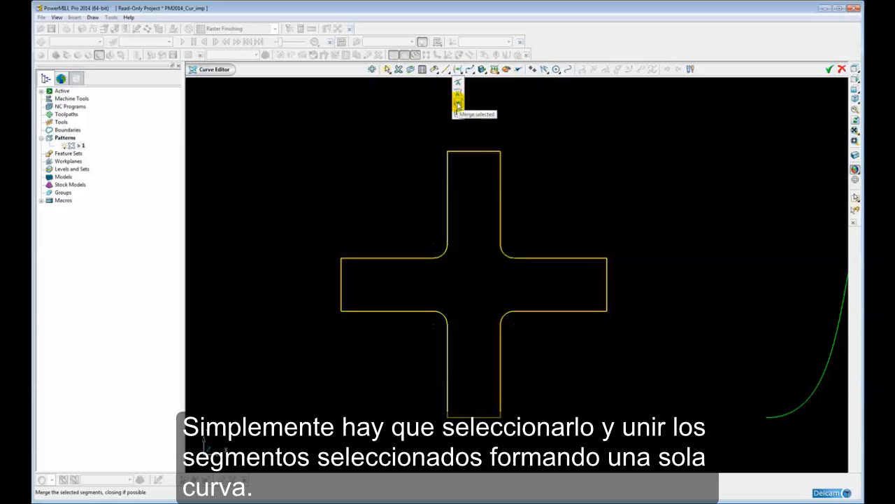
click(457, 105)
click(495, 129)
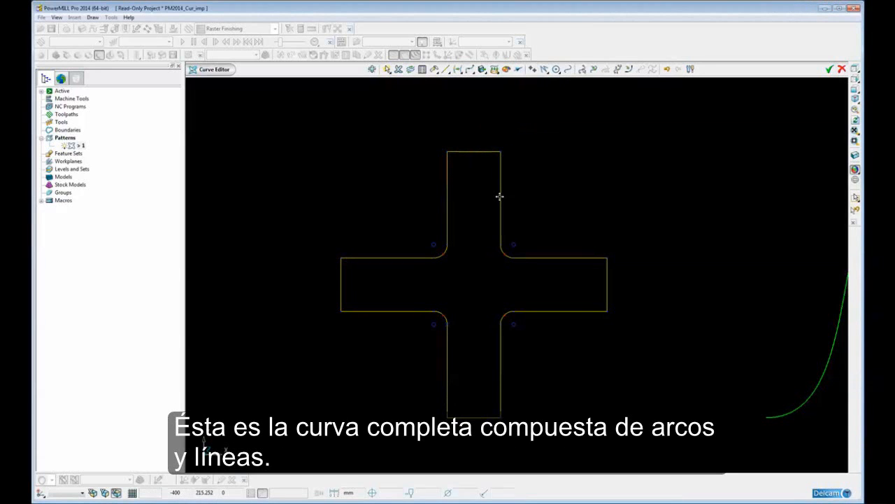
right_click(500, 197)
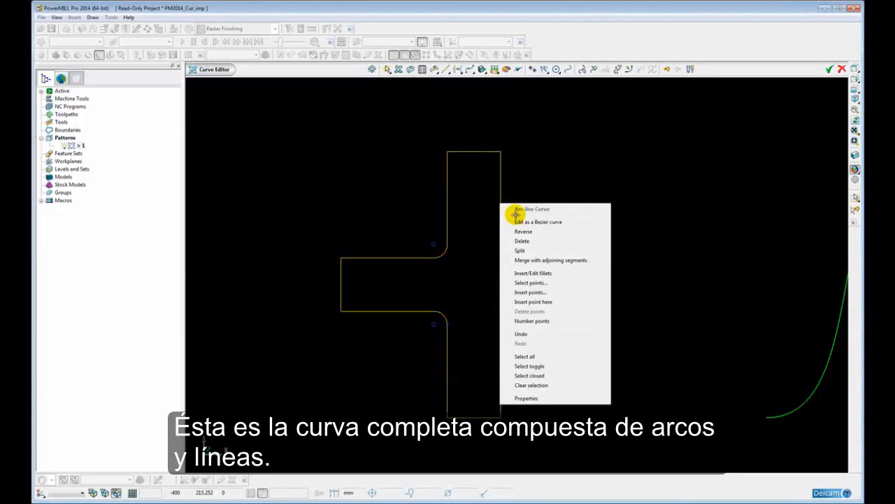
click(571, 167)
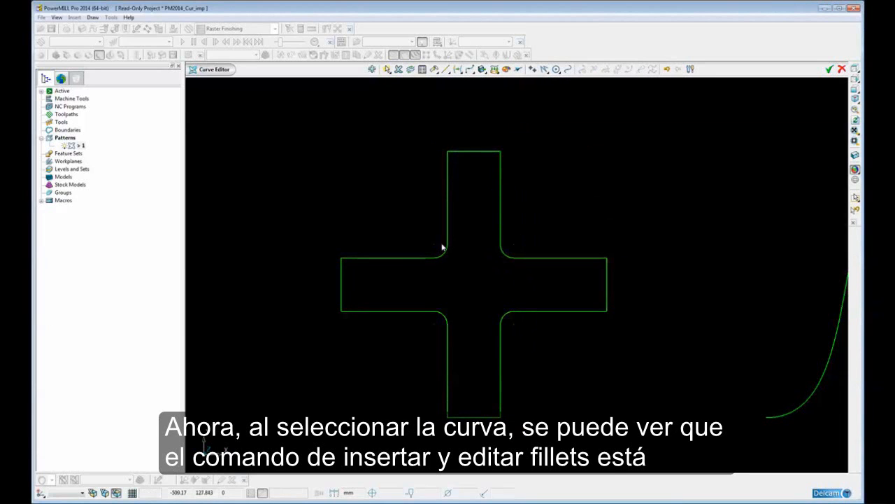
Step: Start inserting and editing fillets on the merged cross curve
click(500, 208)
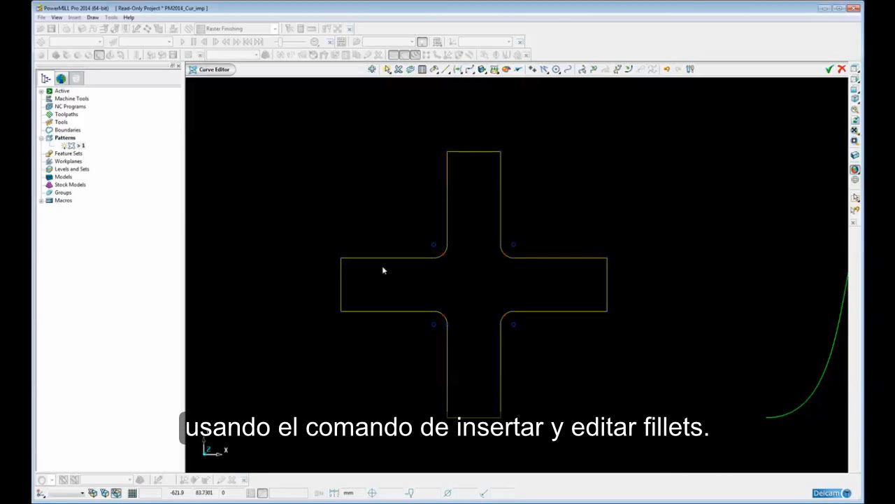
click(627, 68)
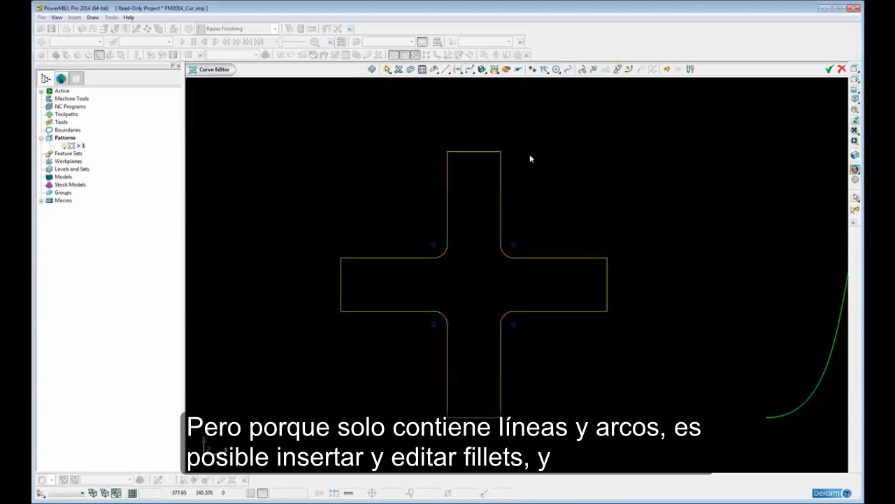
click(629, 69)
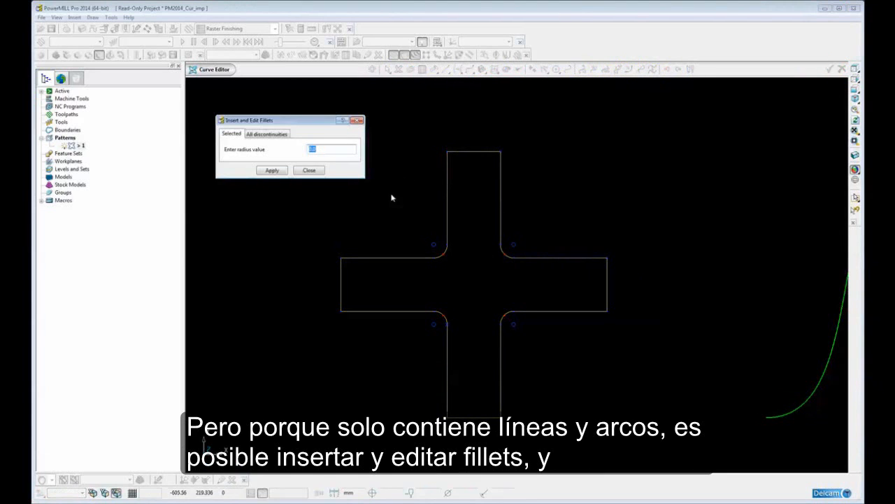
click(349, 157)
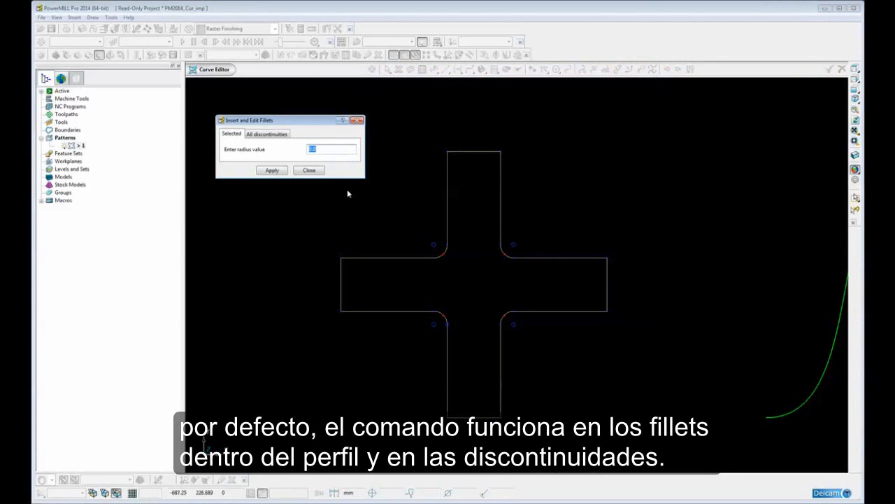
click(306, 170)
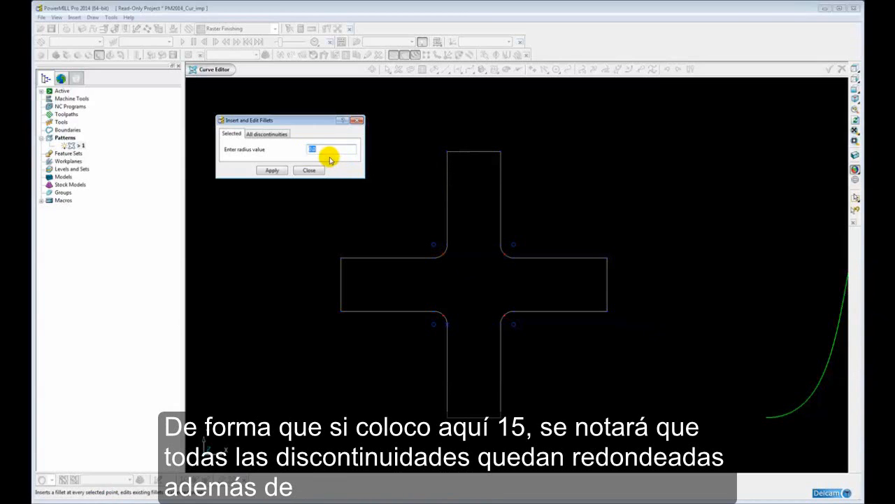
Step: Set the fillet radius to 15 mm for the cross's sharp corners and existing fillets
drag(328, 149, 306, 151)
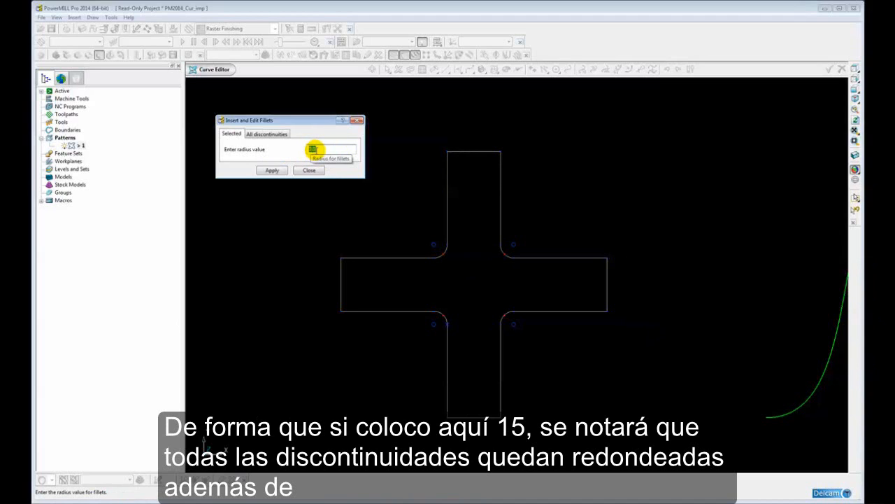
text(15)
key(Return)
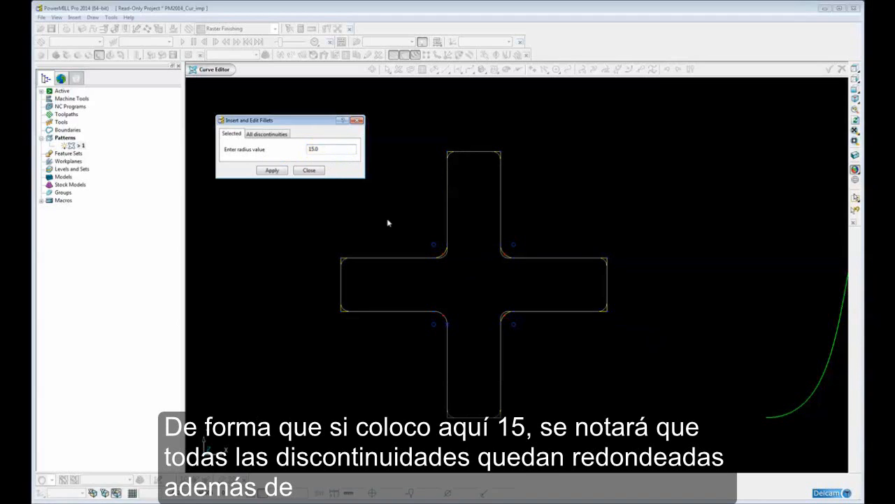
Step: Limit the 15 mm fillets to all discontinuities so that the cross's original inner radii are kept
scroll(413, 262, up, 2)
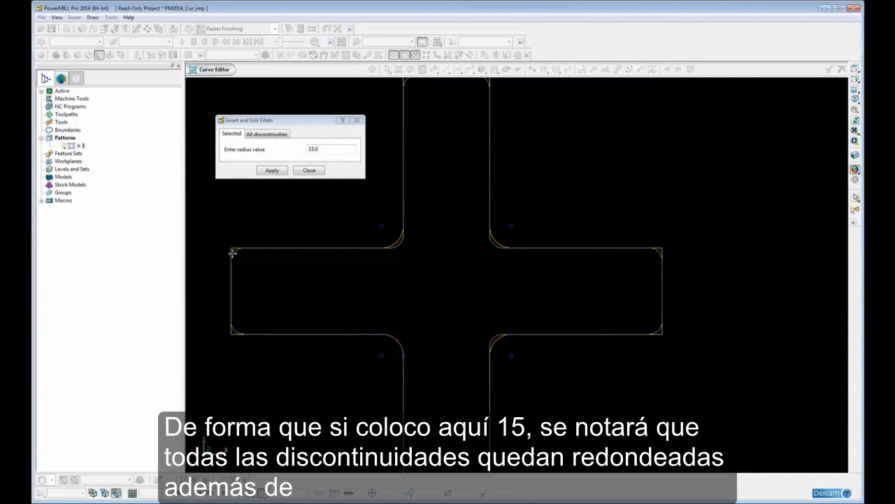
shift+middle_drag(233, 252, 356, 253)
scroll(516, 272, up, 2)
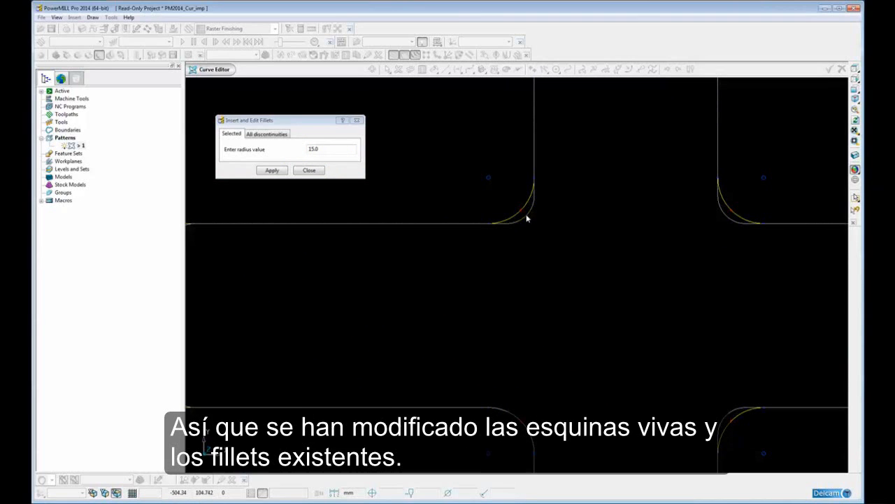
scroll(528, 217, down, 3)
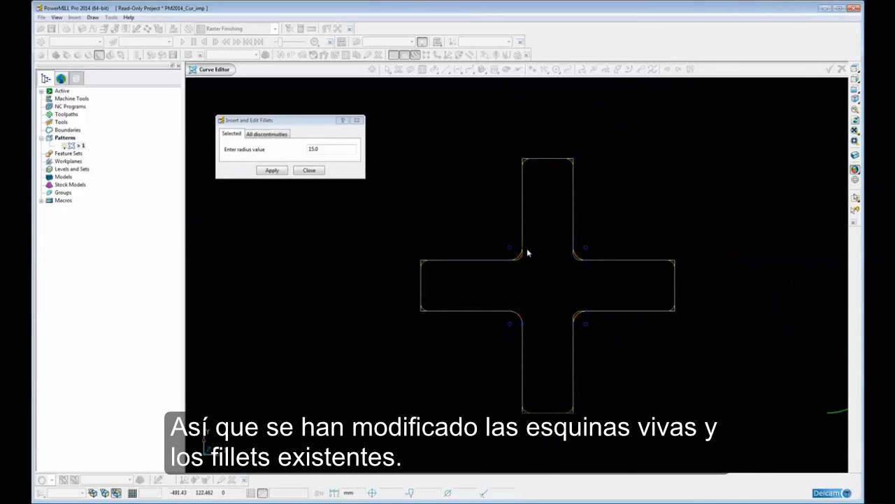
shift+middle_drag(527, 253, 522, 245)
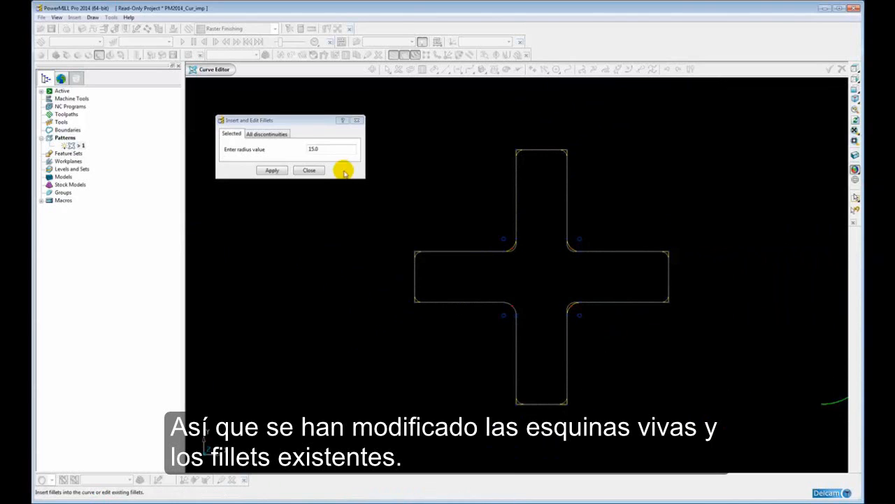
scroll(442, 247, up, 1)
scroll(442, 247, up, 1)
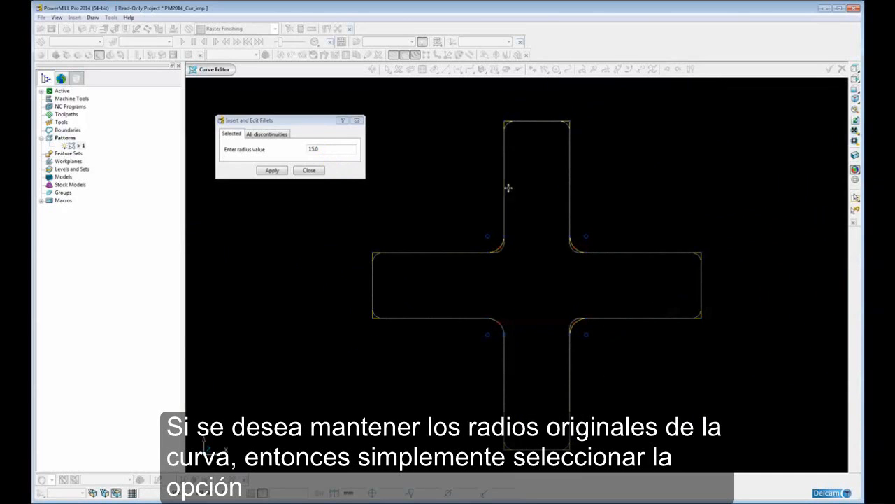
click(273, 135)
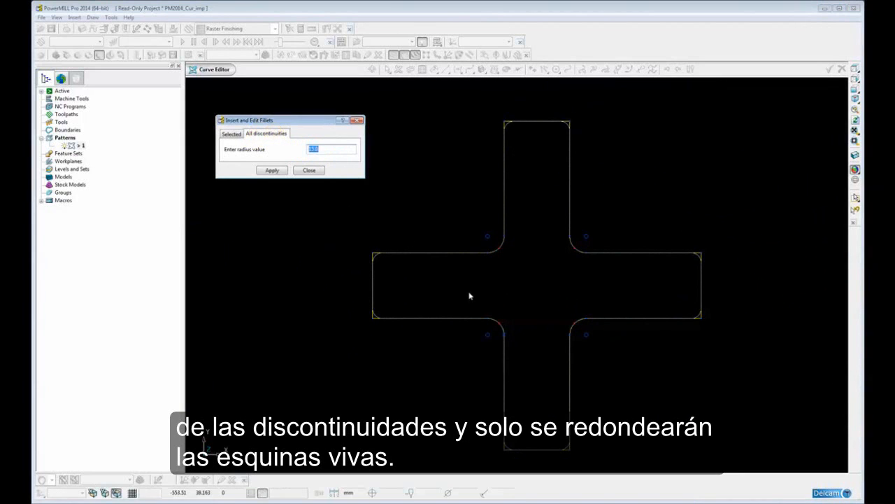
scroll(462, 292, up, 2)
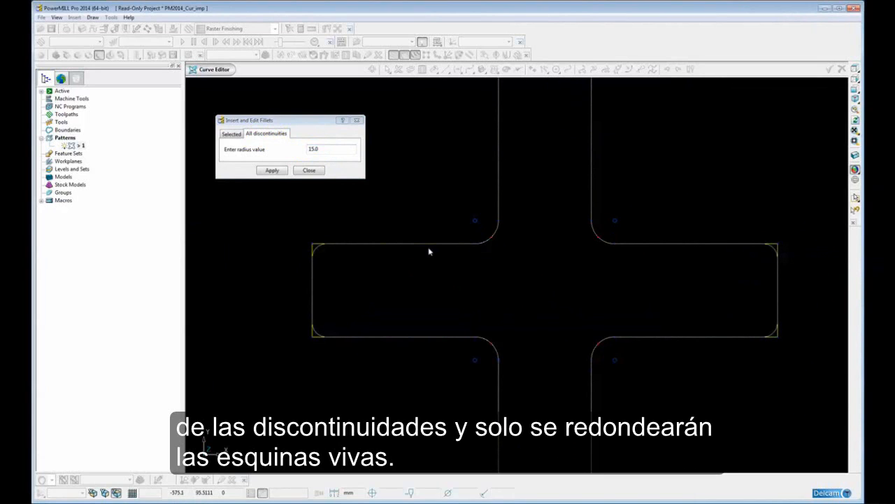
shift+middle_drag(431, 253, 475, 255)
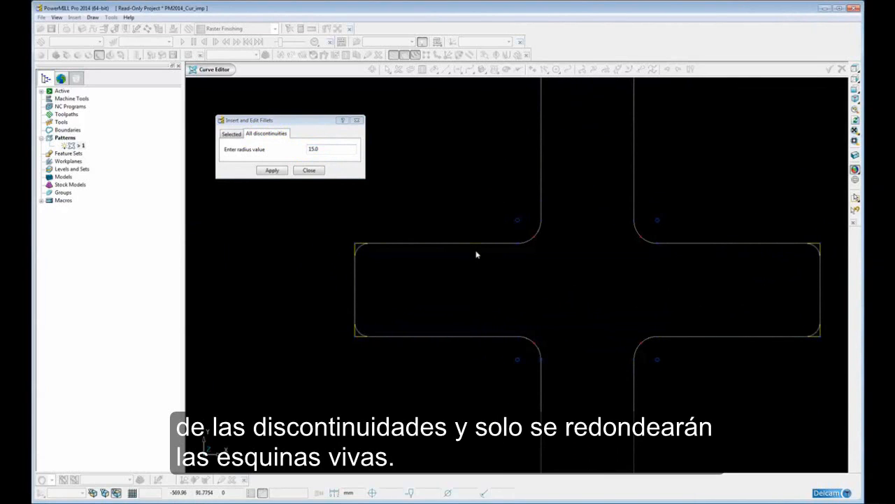
Step: Set the fillet radius for all discontinuities of the cross to 30 mm
double_click(316, 149)
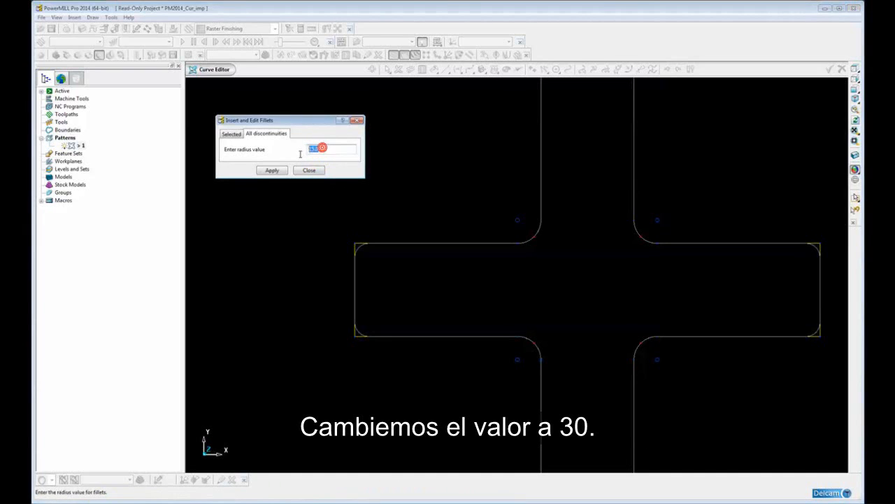
text(30)
key(Return)
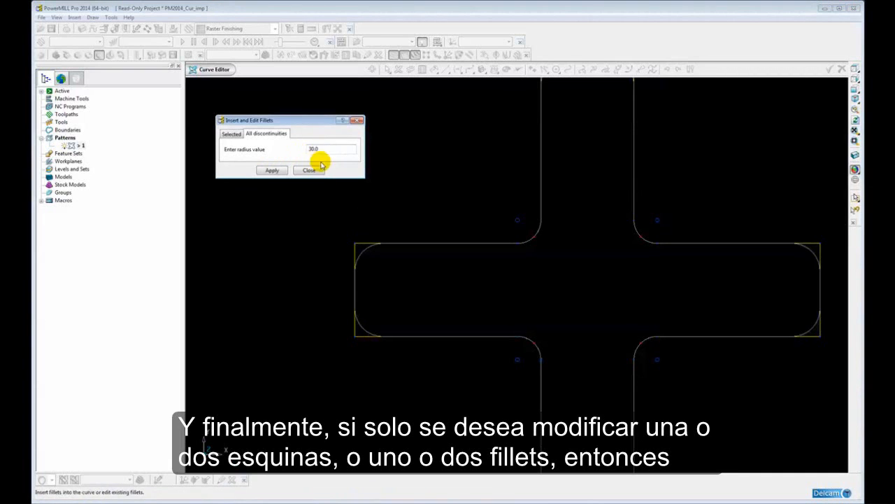
mouse_move(446, 244)
ctrl+middle_down()
mouse_move(448, 265)
mouse_move(441, 250)
mouse_move(447, 256)
ctrl+middle_up()
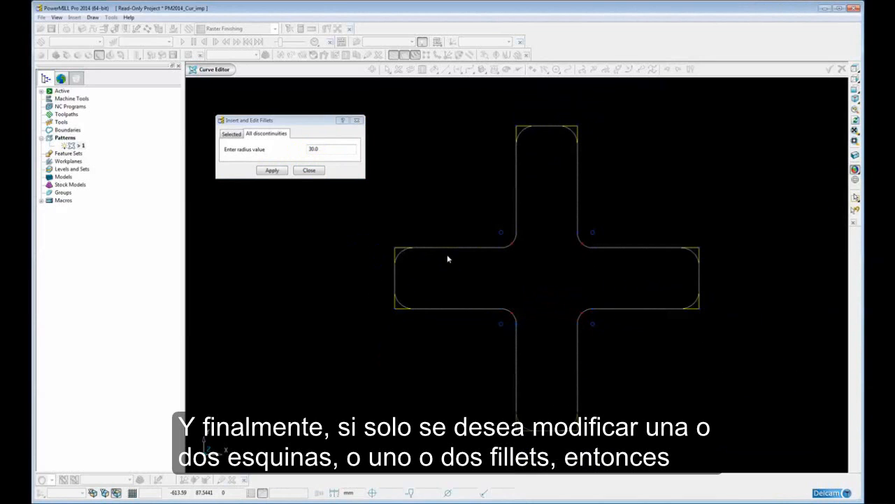
Step: Restrict filleting to selected points, choose the cross's upper-left inner fillet and set its radius to 6 mm
click(231, 132)
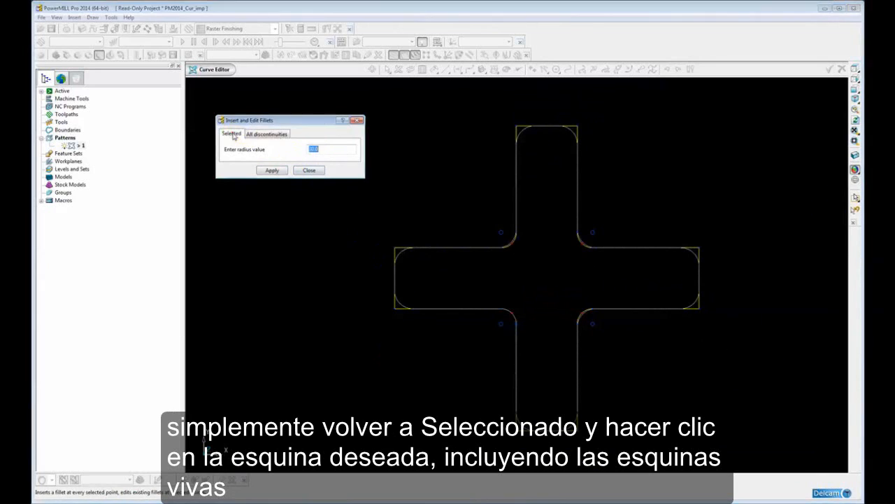
click(397, 247)
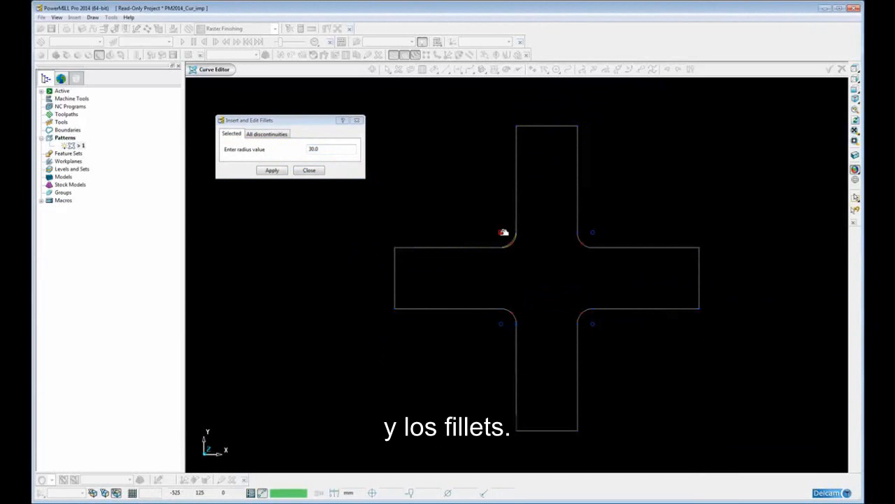
double_click(324, 149)
text(6)
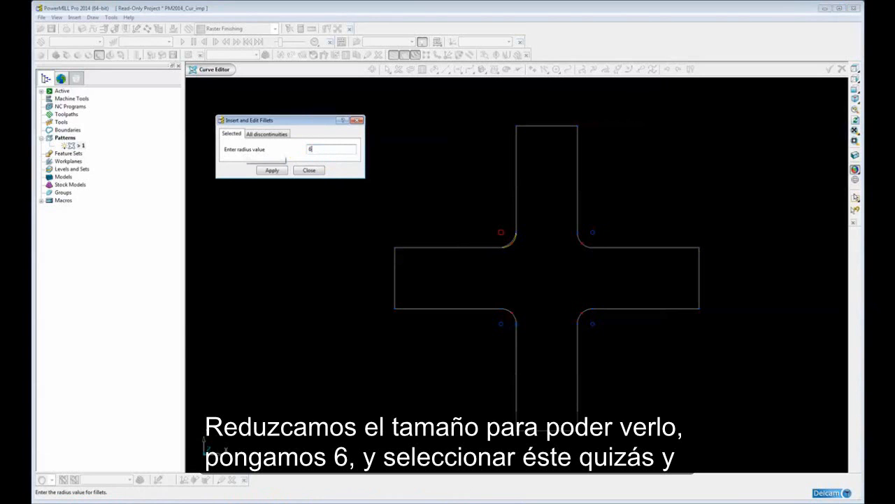
key(Return)
ctrl+middle_drag(400, 273, 496, 282)
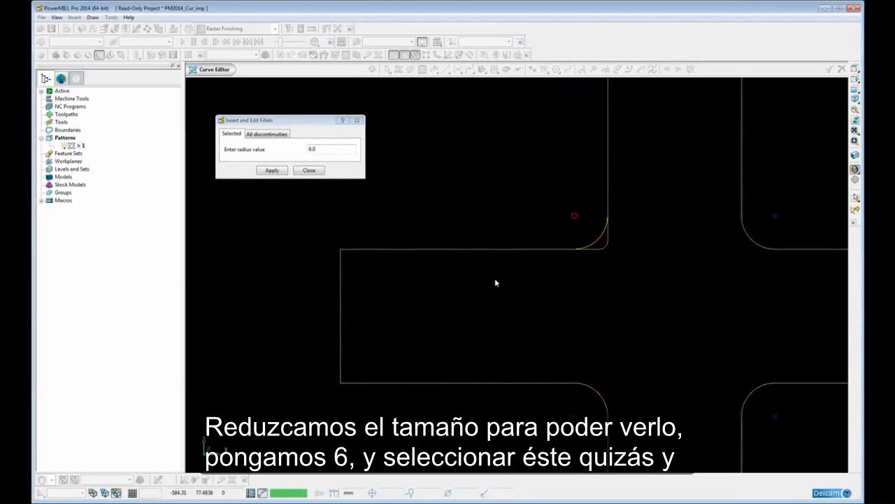
Step: Select both sharp corners of the cross's left arm together with the upper-left inner fillet for the 6 mm radius
click(343, 249)
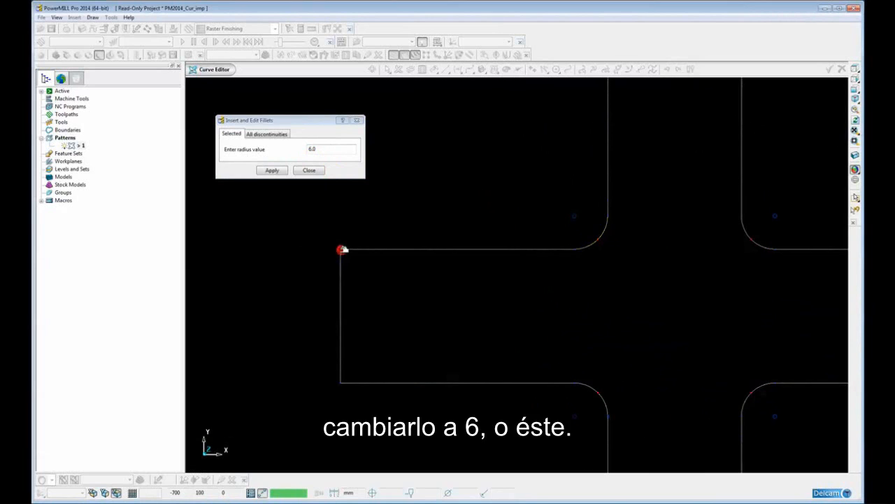
click(342, 381)
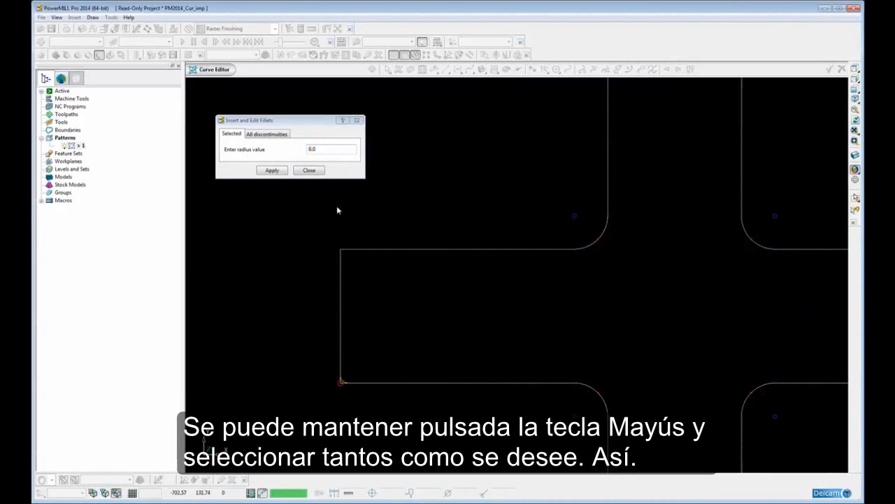
shift+click(343, 248)
shift+click(578, 215)
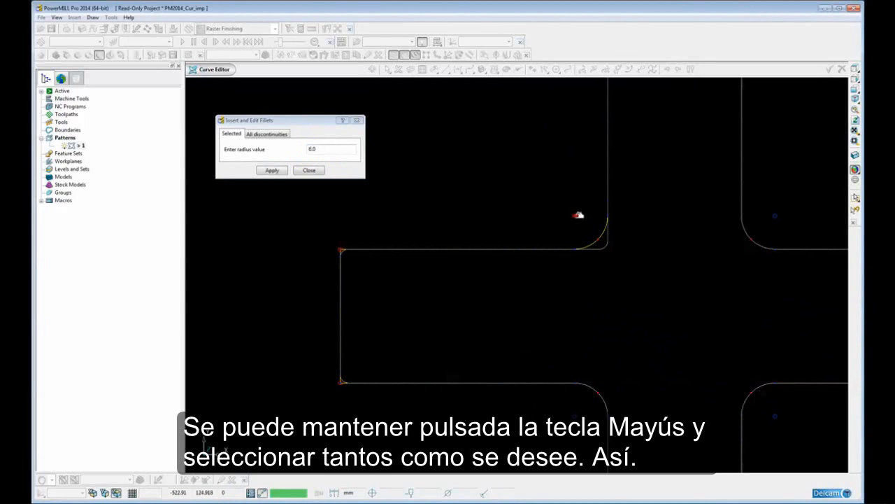
Step: Add the cross's remaining three inner fillets to the selection for the 6 mm radius
shift+click(775, 214)
shift+click(775, 416)
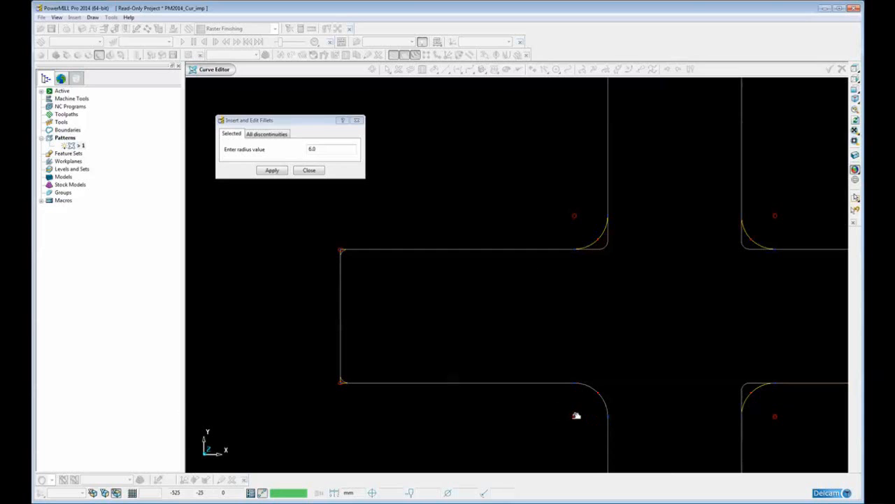
scroll(578, 359, down, 3)
shift+middle_drag(575, 353, 547, 334)
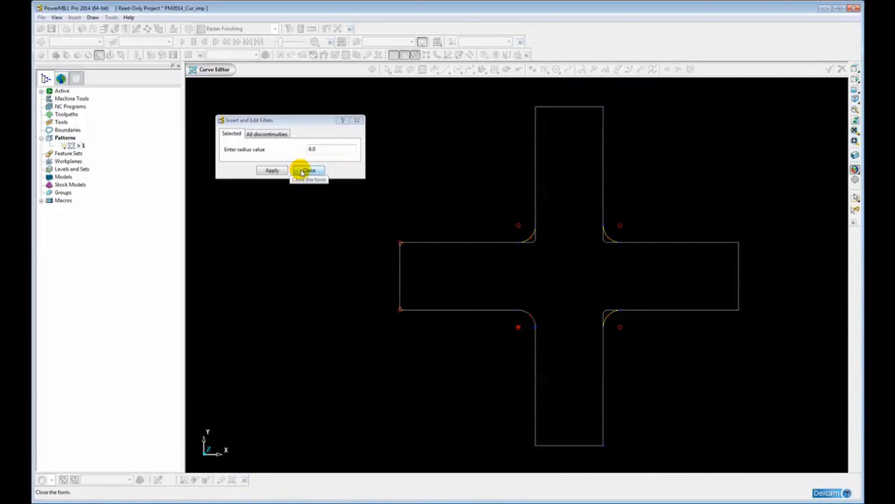
Step: Fillet all discontinuities of the cross with a 40 mm radius, apply it and close the fillet form
click(256, 135)
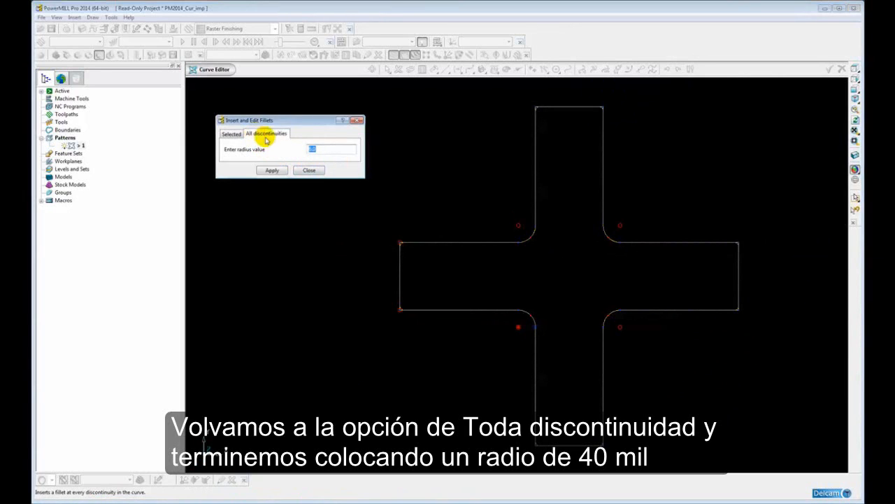
drag(322, 150, 303, 151)
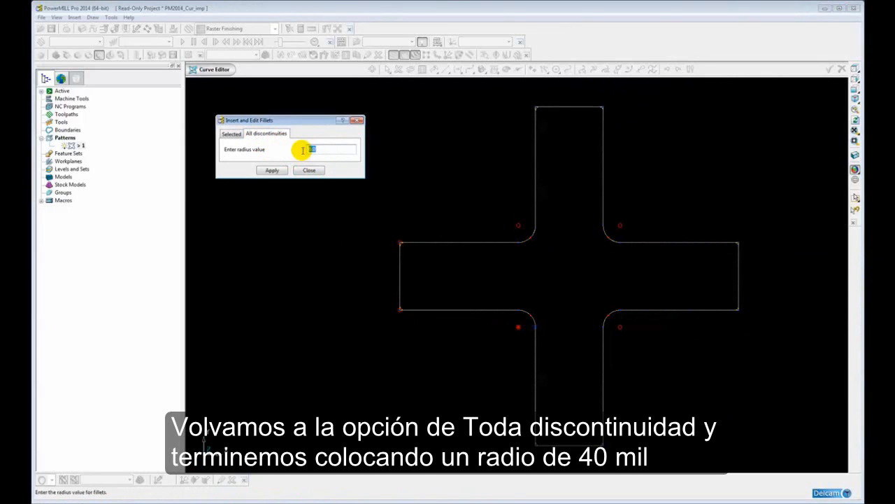
text(40)
key(Return)
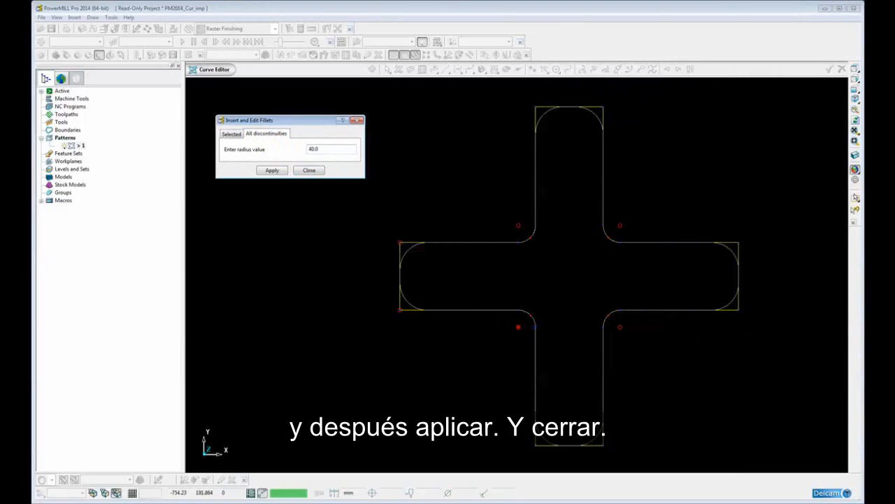
click(272, 171)
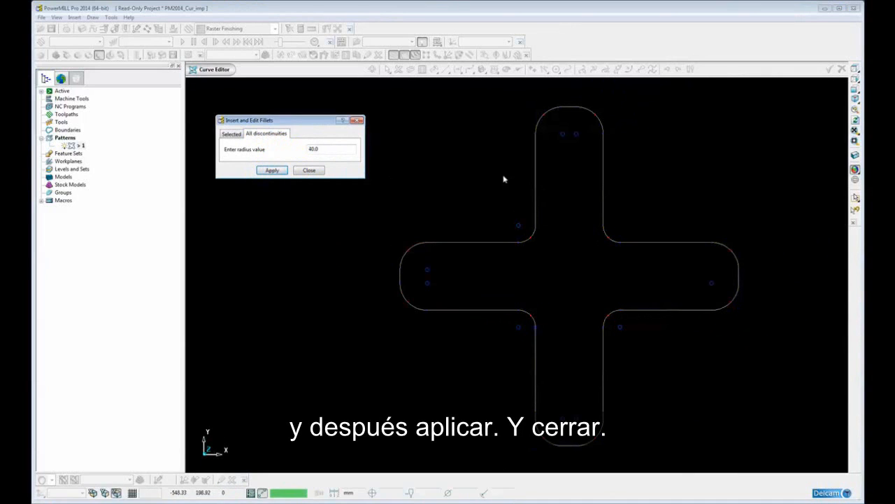
click(308, 171)
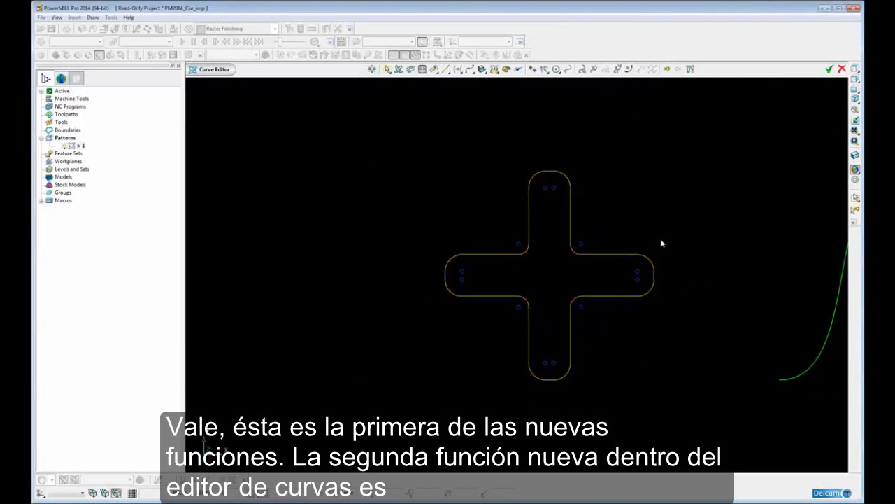
Step: Select the wave curve's left crest point and pull both of its tangent handles outward and upward
shift+middle_drag(443, 257, 352, 252)
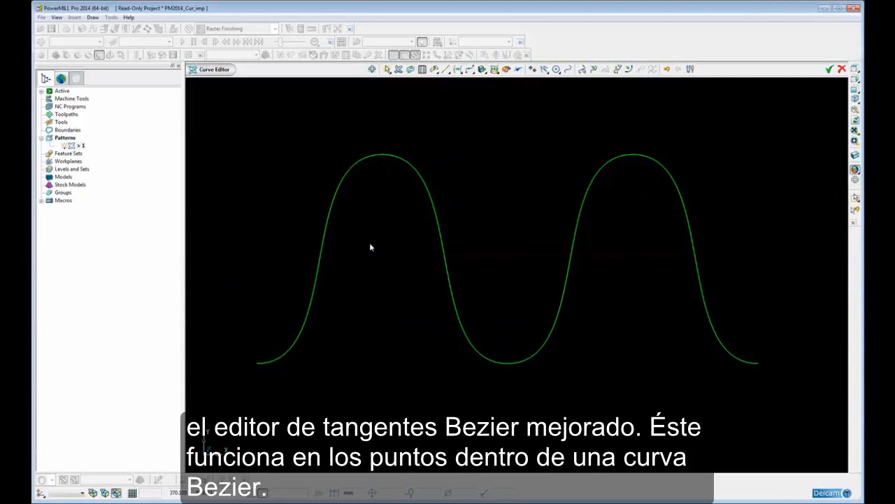
click(407, 162)
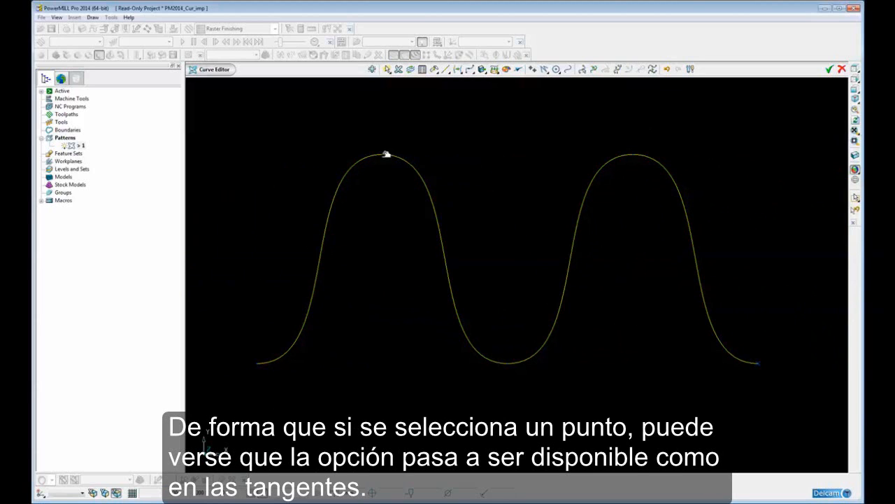
click(386, 154)
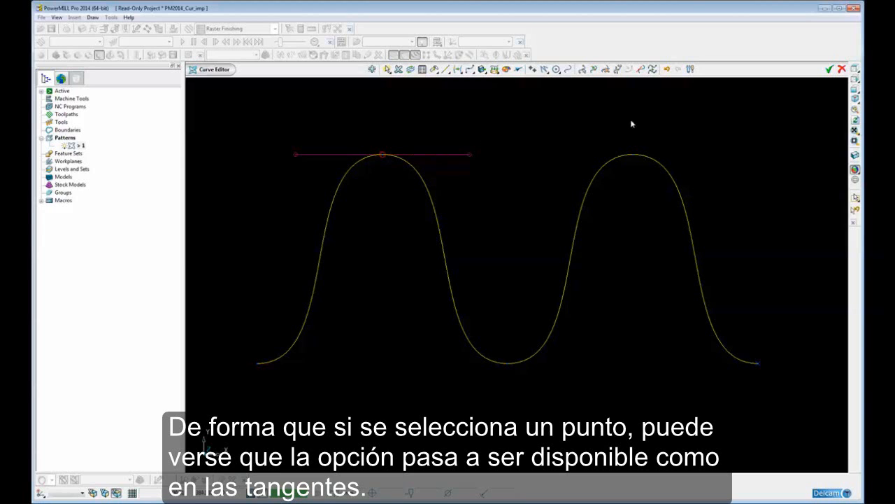
click(641, 70)
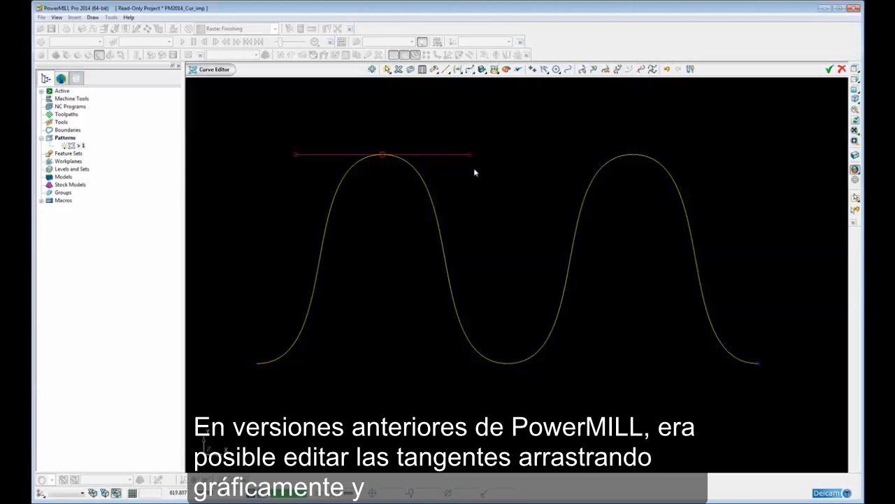
drag(472, 153, 525, 120)
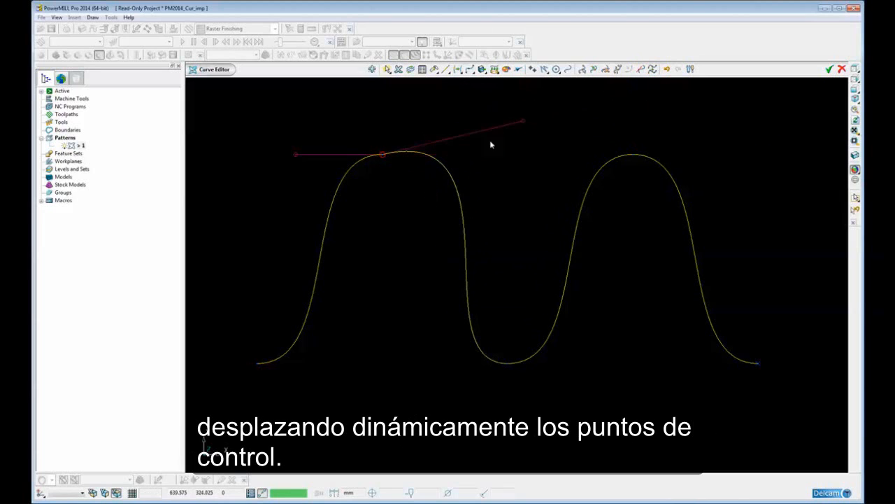
drag(301, 152, 254, 131)
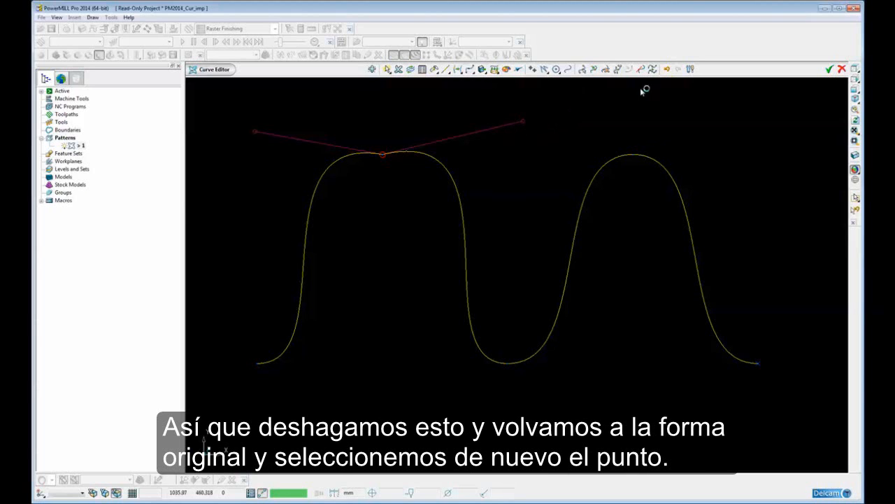
Step: Undo both tangent handle moves and open the Tangent Editor for the wave's left crest point
click(669, 70)
click(668, 70)
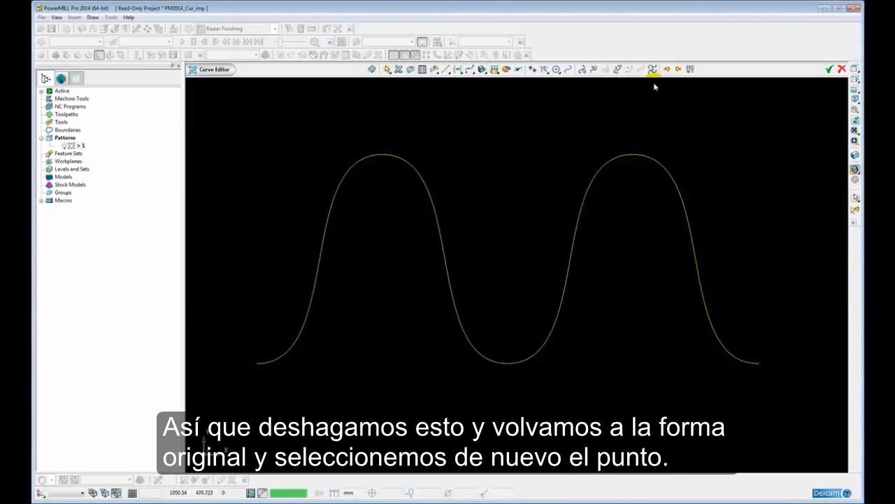
click(384, 155)
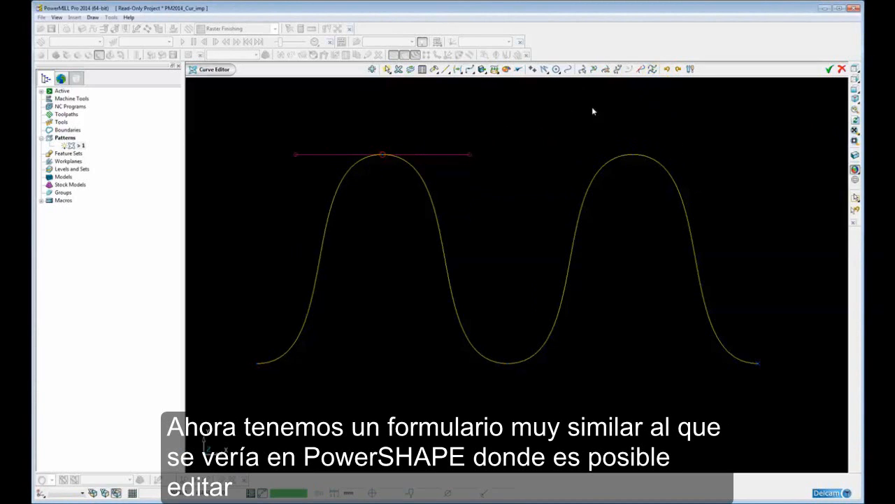
click(637, 69)
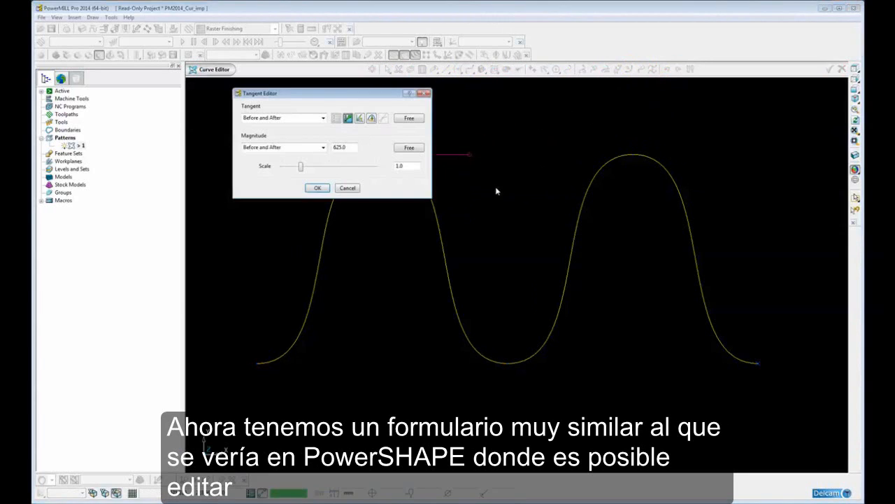
shift+middle_drag(514, 230, 536, 254)
drag(344, 97, 326, 100)
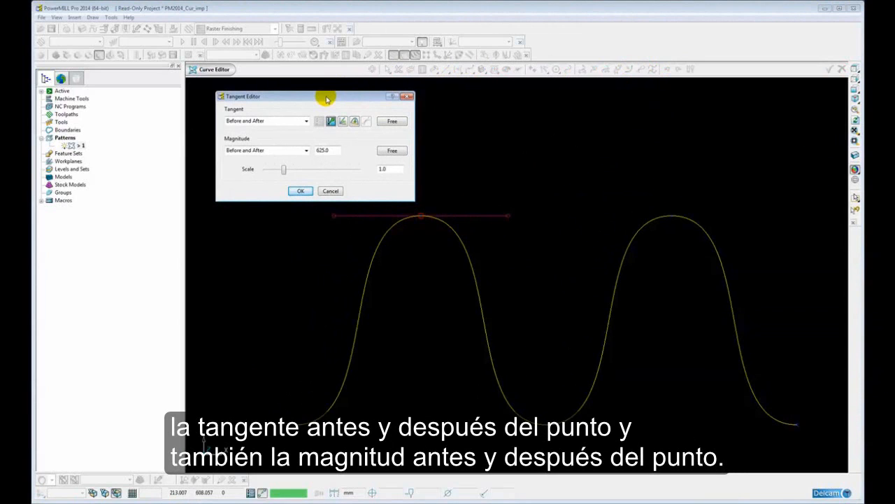
Step: Scale the tangent magnitude before and after the left crest point to 1.5
click(306, 153)
click(306, 153)
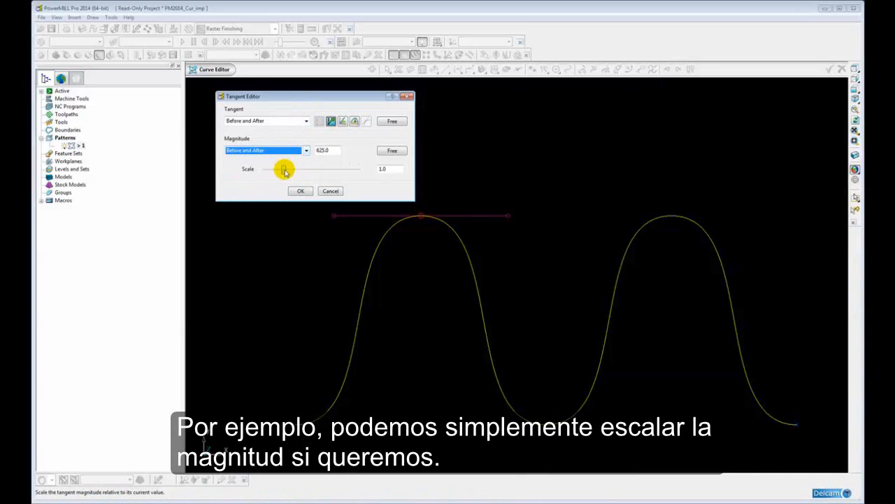
mouse_move(284, 171)
mouse_down()
mouse_move(324, 171)
mouse_move(294, 170)
mouse_up()
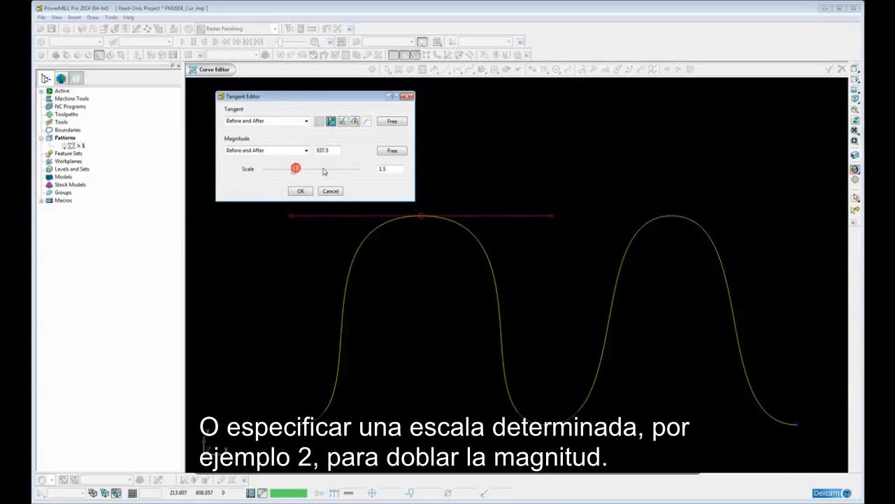
Step: Set the tangent magnitude scale at the left crest point to 2
click(390, 169)
drag(390, 169, 366, 170)
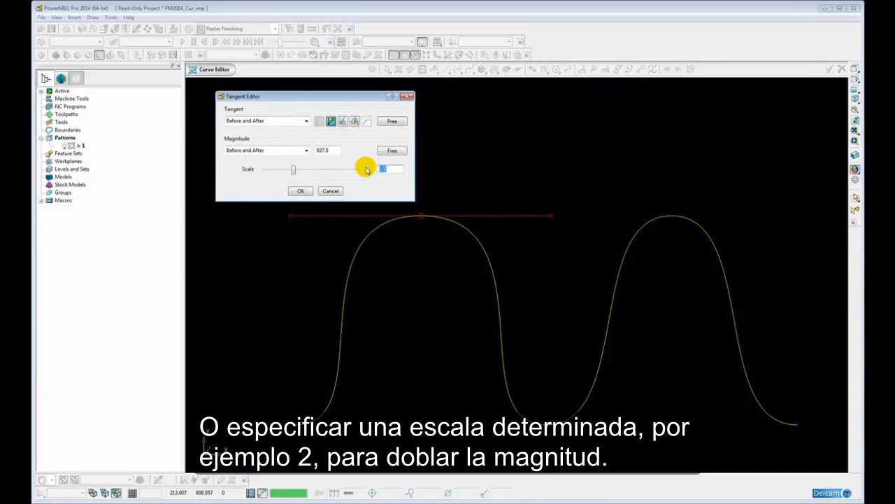
text(2)
key(Return)
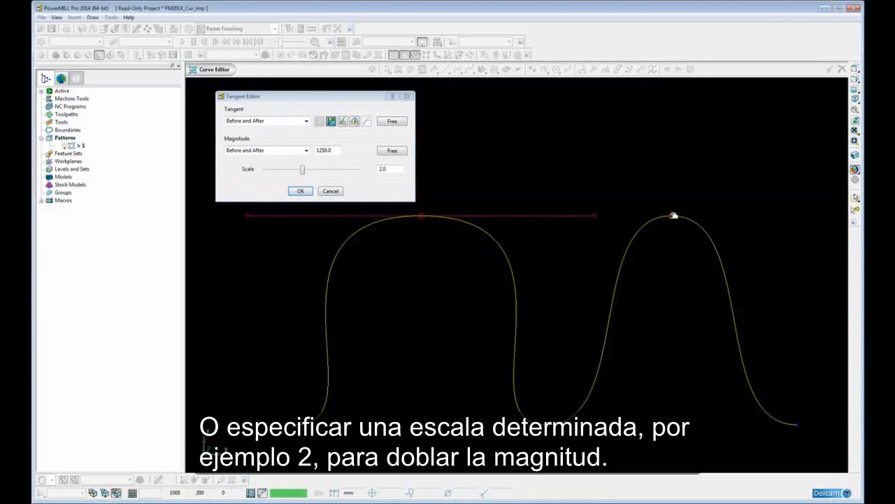
Step: Free the left crest point's tangent magnitude, then try straightening its tangents and free their direction again
click(391, 150)
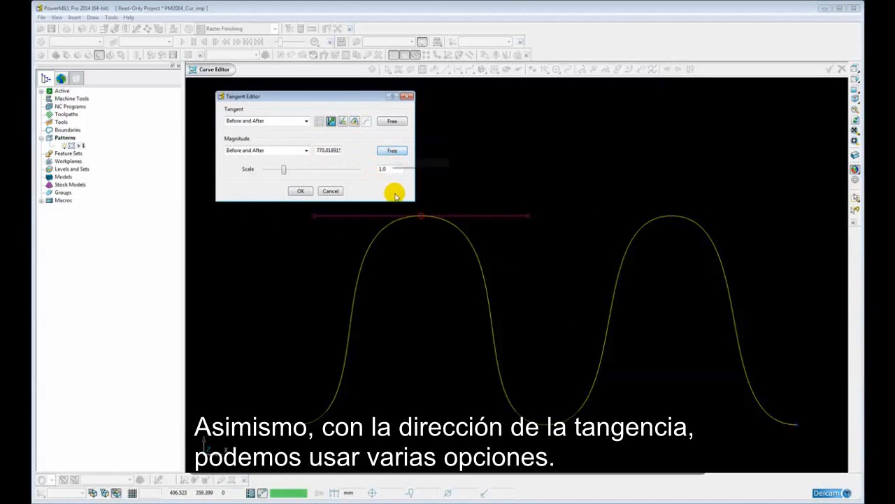
click(355, 122)
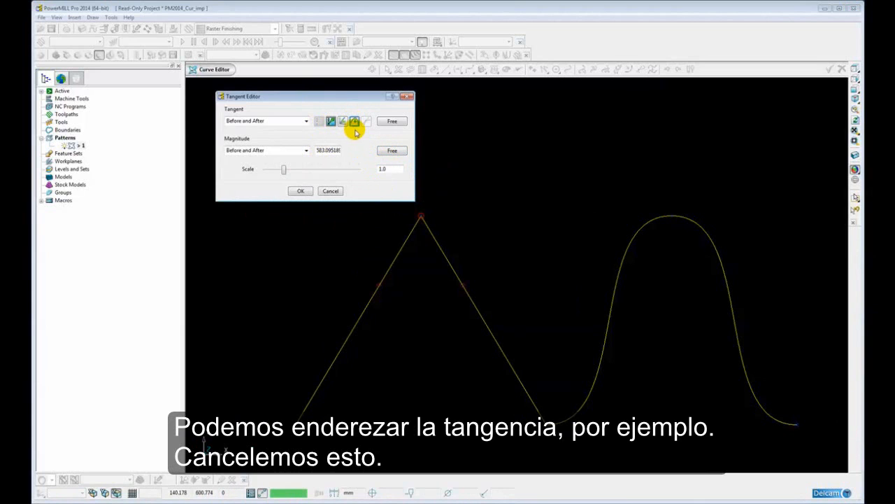
click(385, 121)
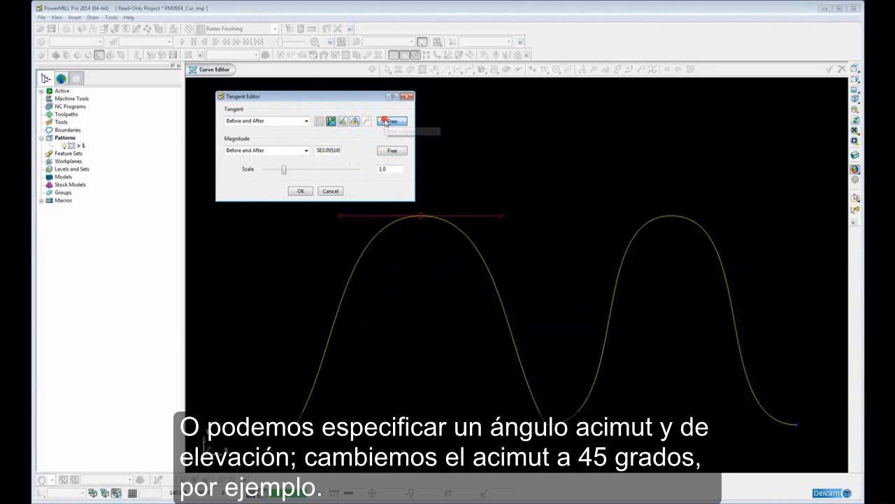
Step: Try a tangent azimuth of 45 degrees in the World workspace at the left crest point, then cancel it
click(343, 121)
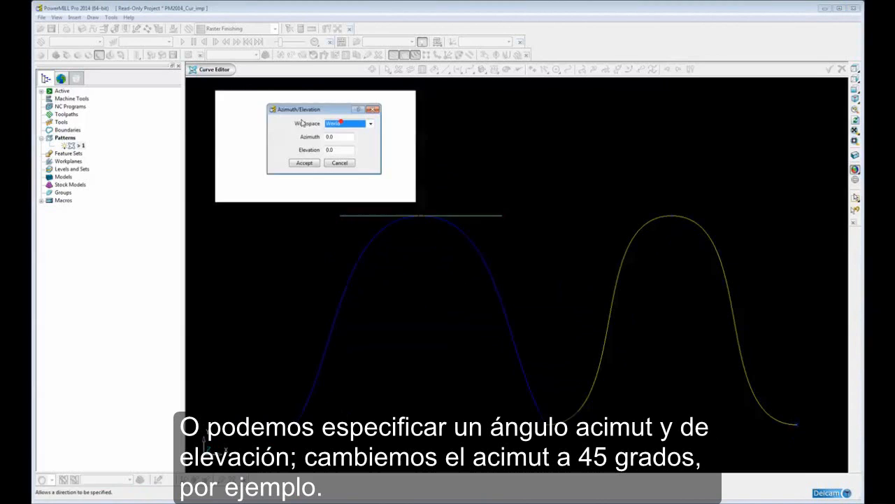
double_click(340, 137)
text(45)
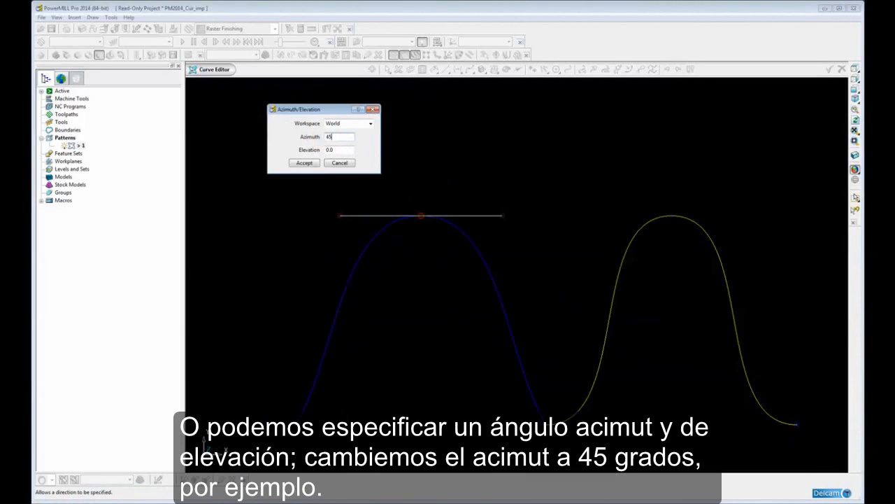
key(Tab)
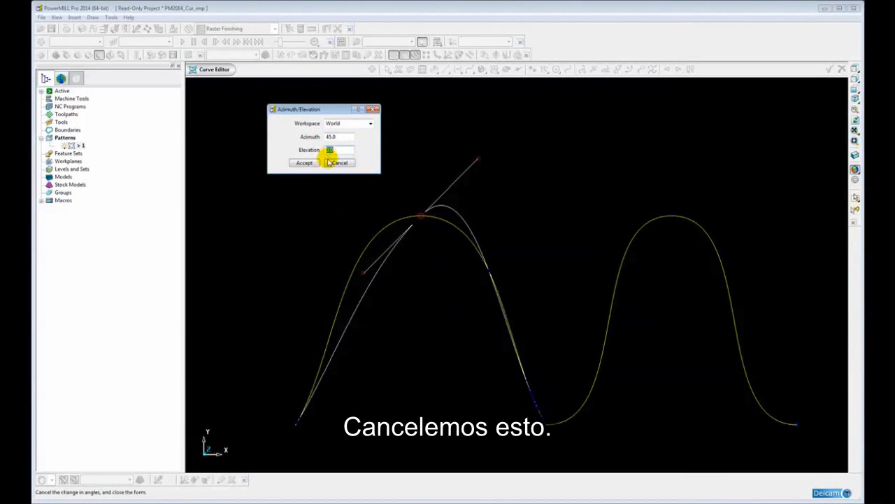
click(339, 162)
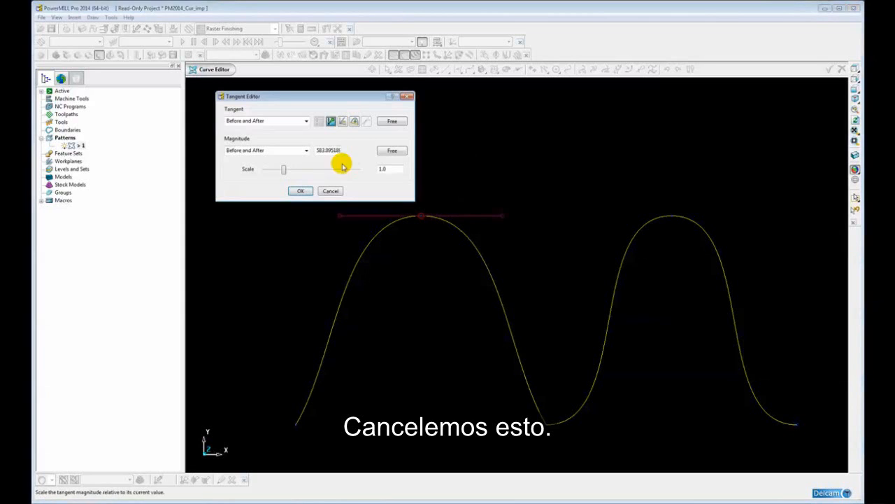
Step: Open the IJK direction form for the tangent, then cancel it and discard the Tangent Editor changes
click(332, 121)
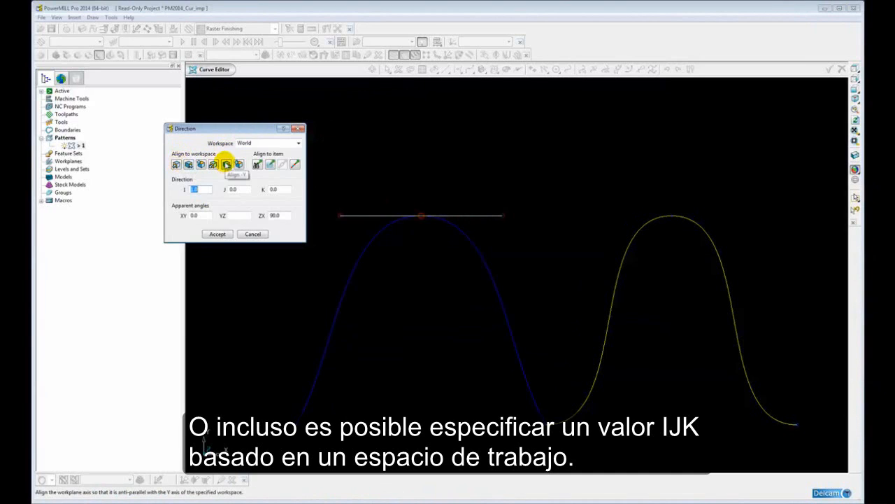
click(253, 235)
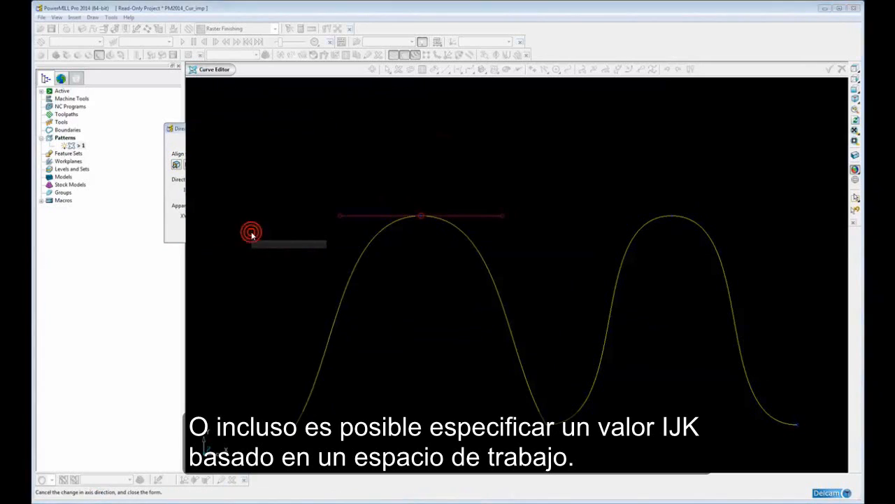
click(327, 192)
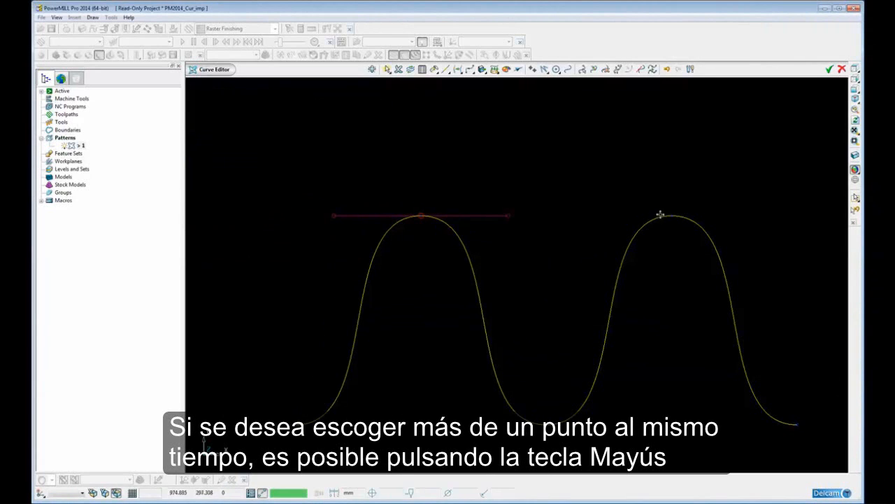
Step: Select the wave's two crest points and the trough point, try straightening their tangents together, then cancel
click(674, 216)
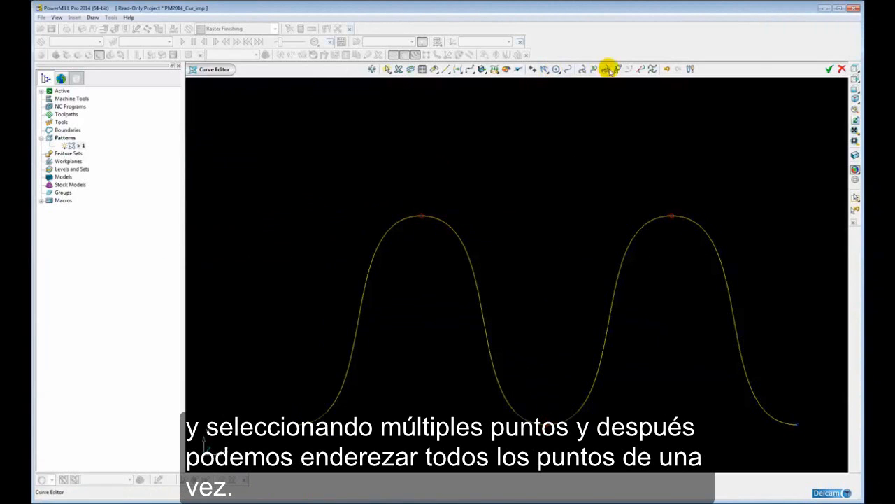
click(638, 69)
click(354, 120)
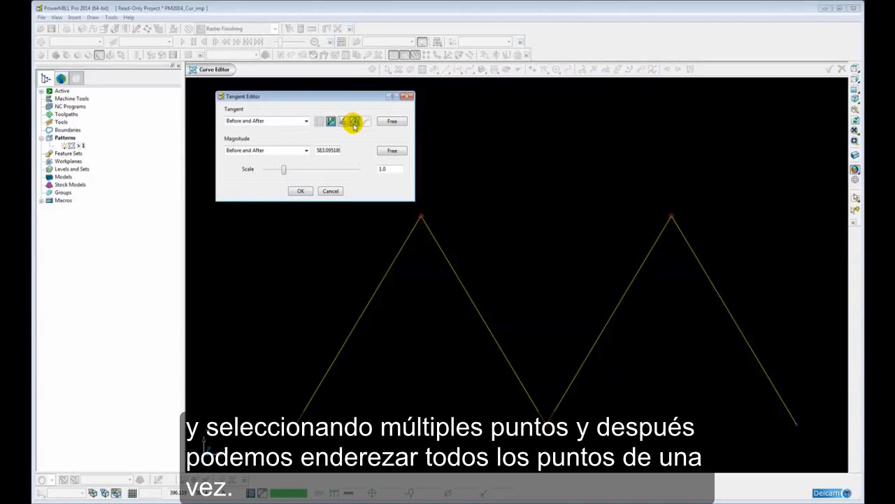
click(331, 191)
Step: Select the closed profile with two straight edges and two arcs beyond the wave, and check its arc-line curve options
scroll(555, 193, down, 3)
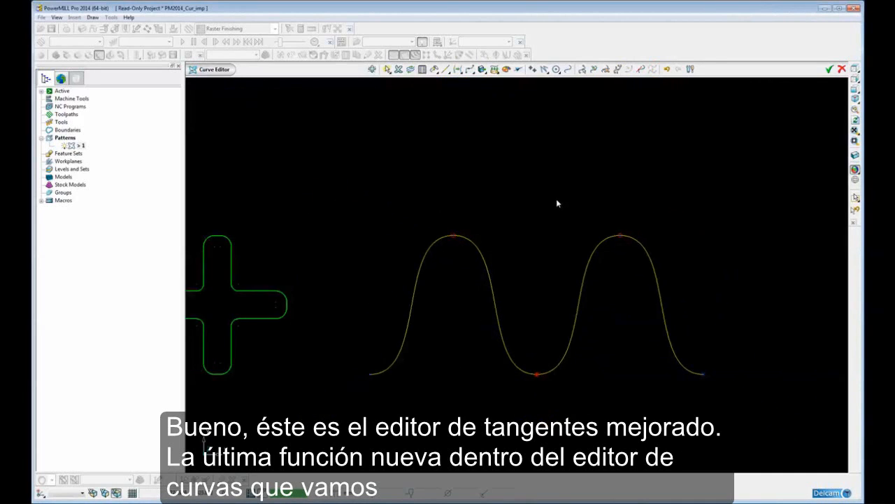
shift+middle_drag(585, 218, 467, 204)
shift+middle_drag(556, 224, 410, 219)
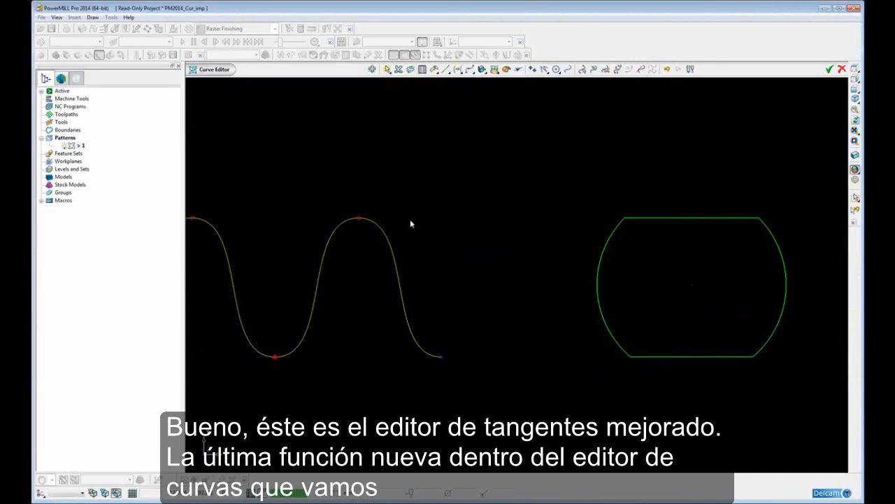
mouse_move(641, 231)
shift+middle_down()
mouse_move(500, 224)
mouse_move(512, 238)
shift+middle_up()
scroll(538, 239, up, 2)
scroll(537, 239, up, 1)
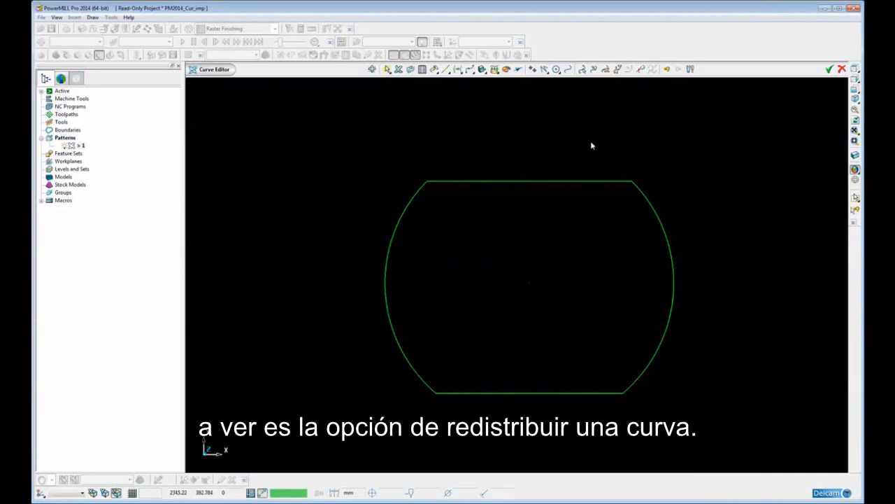
click(586, 182)
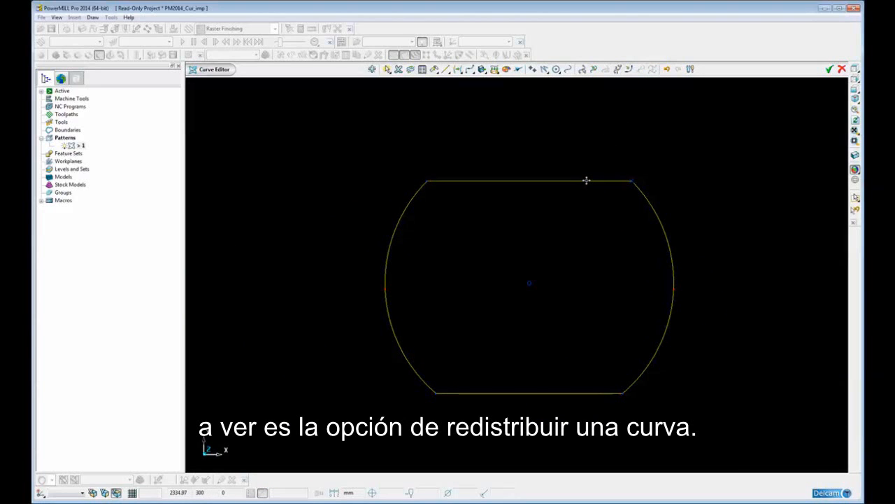
right_click(586, 180)
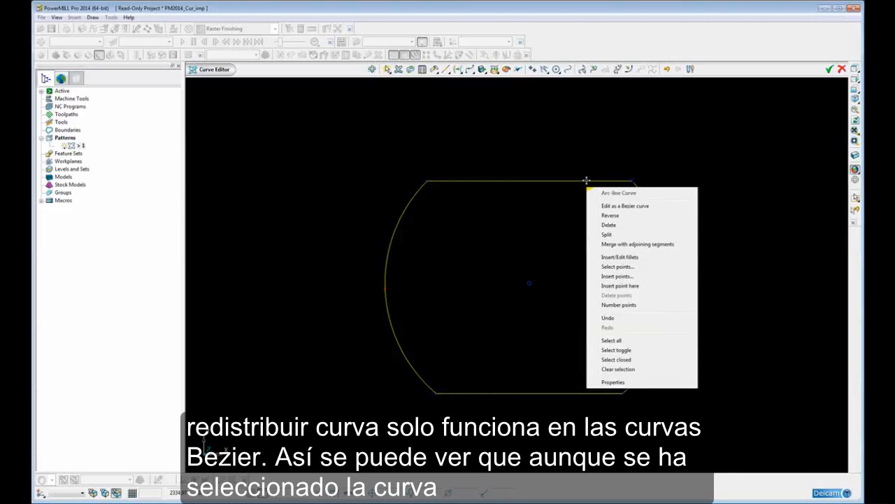
click(639, 121)
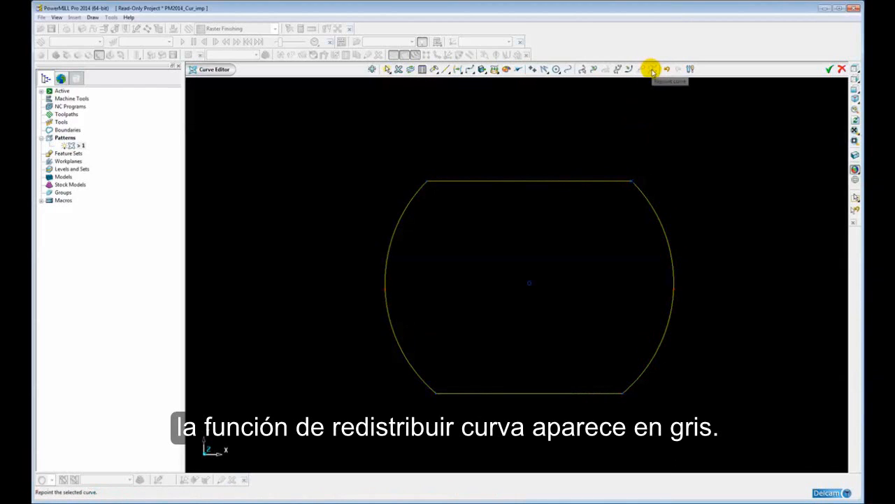
Step: Convert the selected arc-line profile to a Bezier curve and start the Repoint Curve command on it
right_click(554, 181)
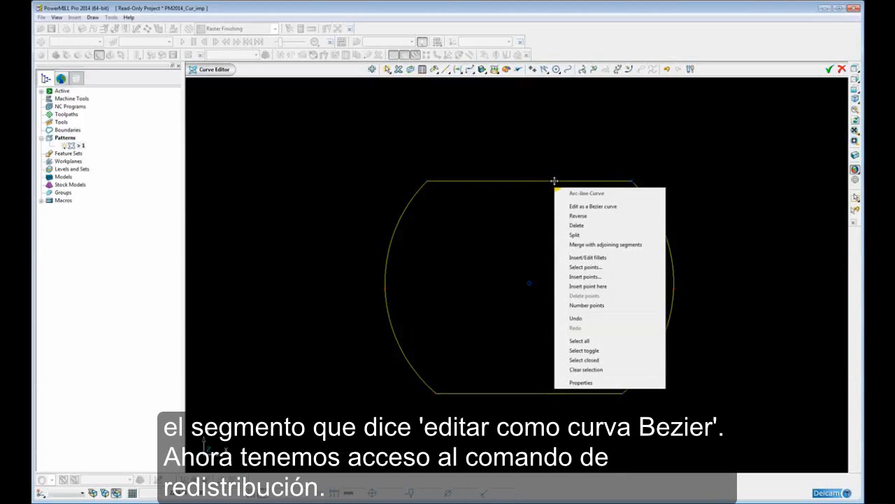
click(598, 206)
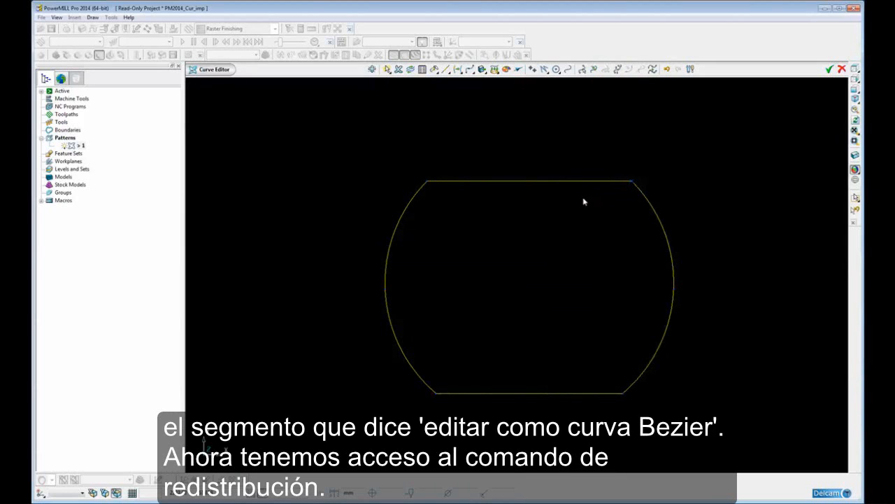
click(651, 69)
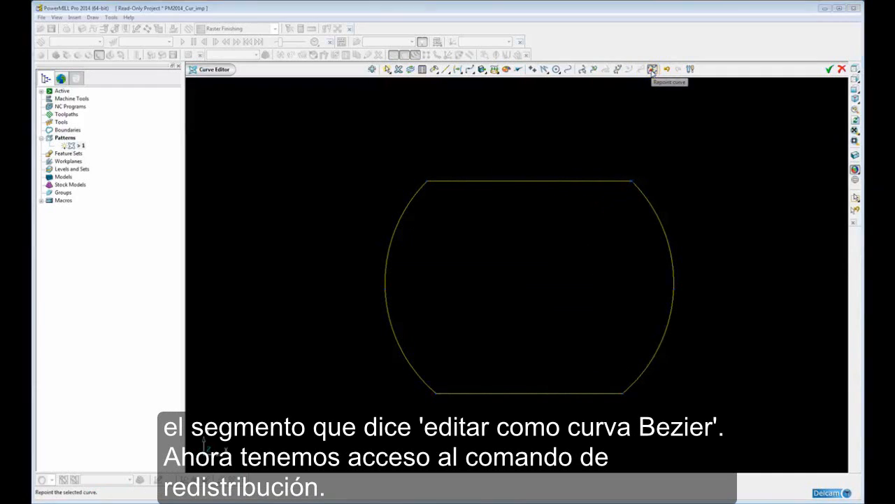
shift+middle_drag(576, 250, 672, 254)
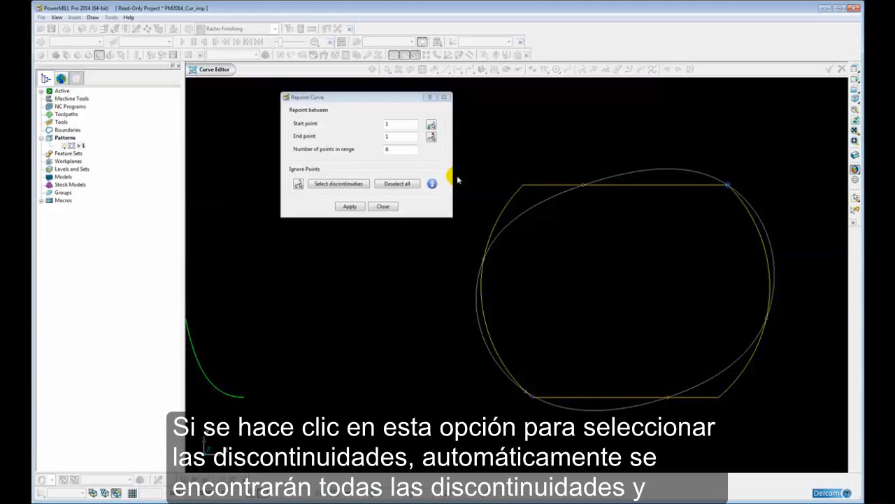
Step: Select all the profile's discontinuities as ignored points and set the number of points in range to 20
click(324, 184)
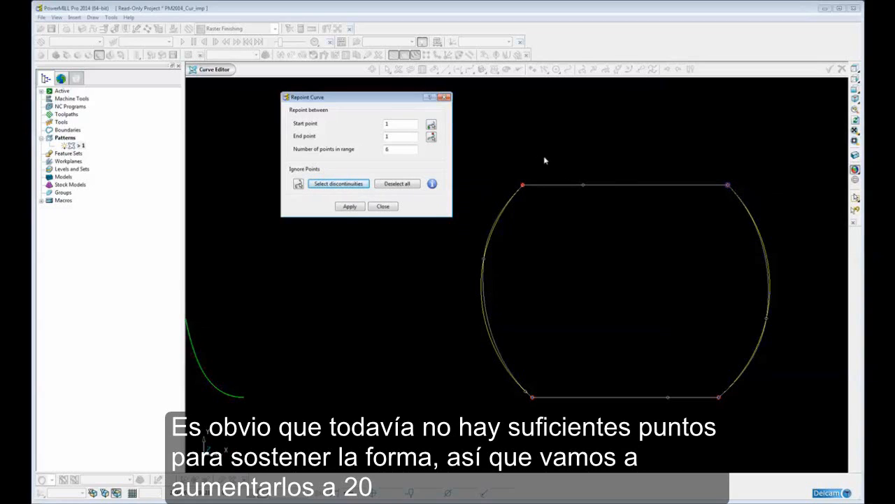
drag(398, 150, 384, 152)
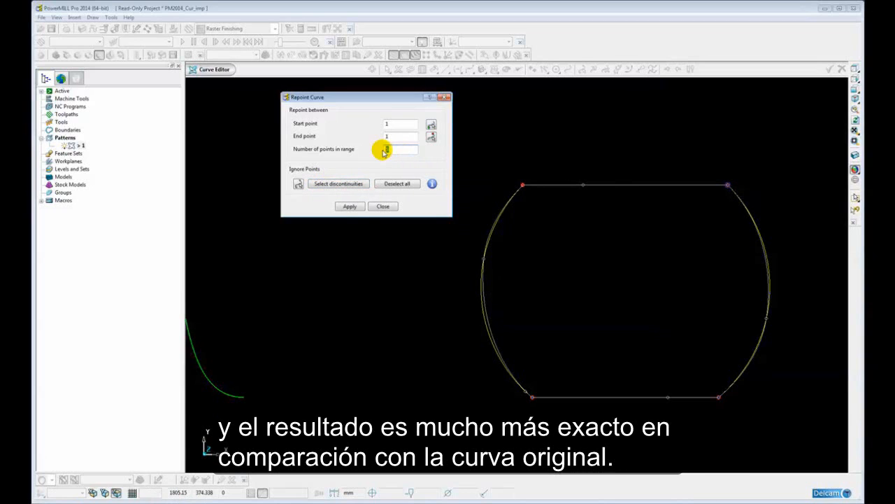
text(20)
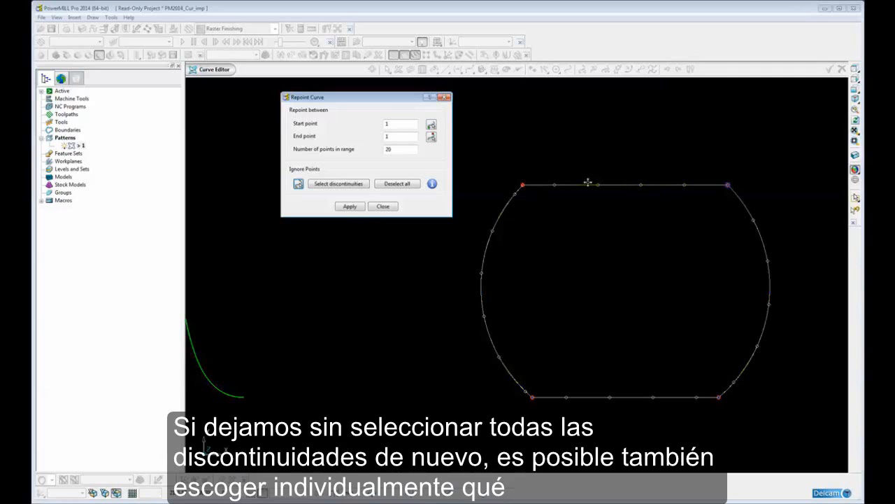
Step: Deselect all ignored points, pick only the profile's two upper corner points instead, and set the number of points in range to 6
click(394, 186)
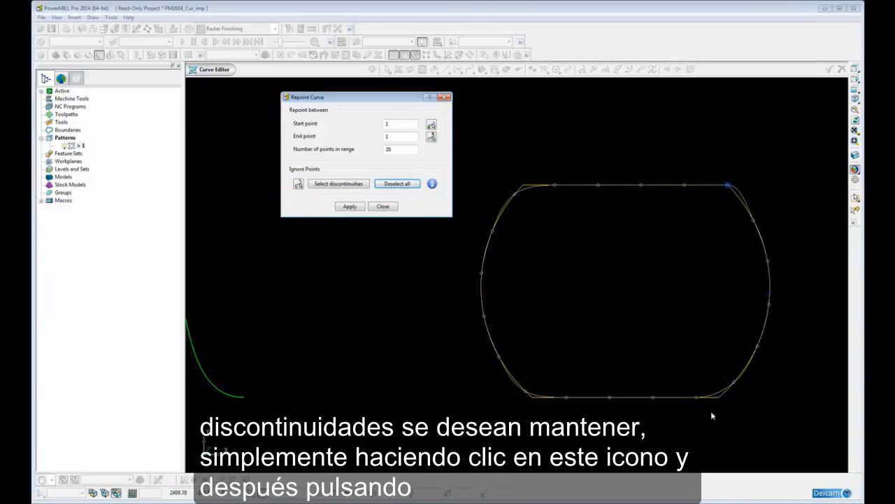
click(297, 185)
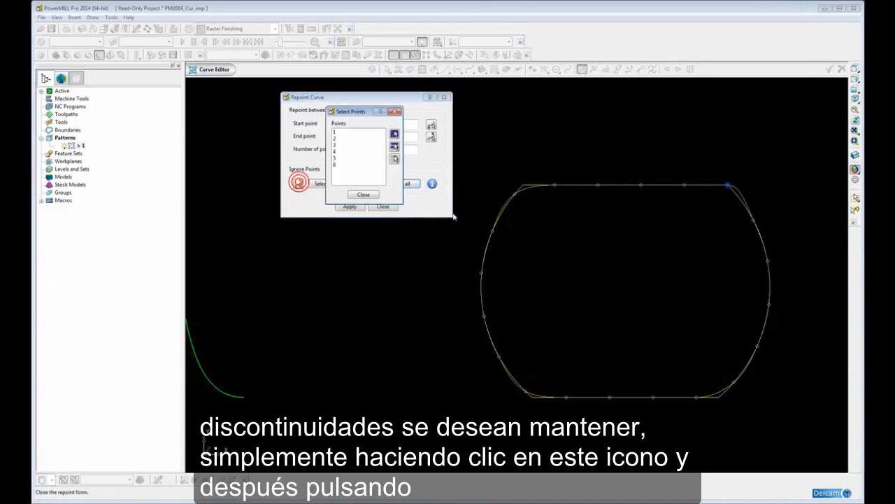
click(523, 186)
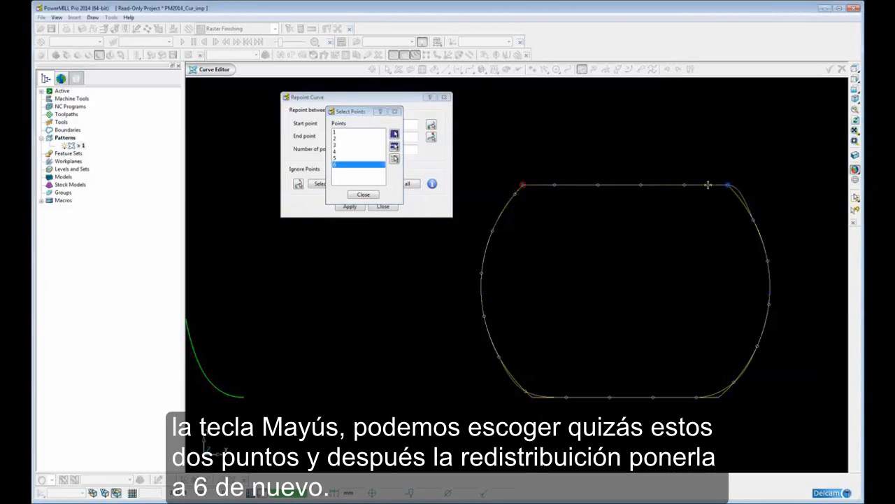
shift+click(729, 185)
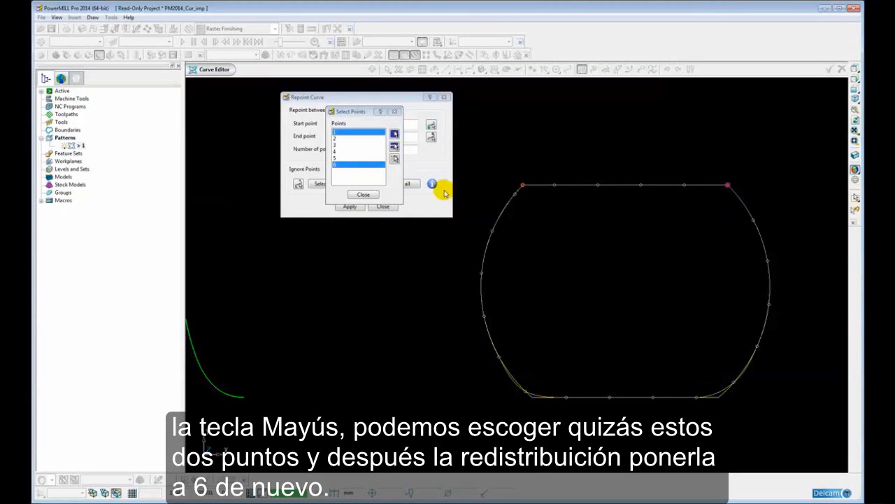
click(363, 195)
double_click(389, 149)
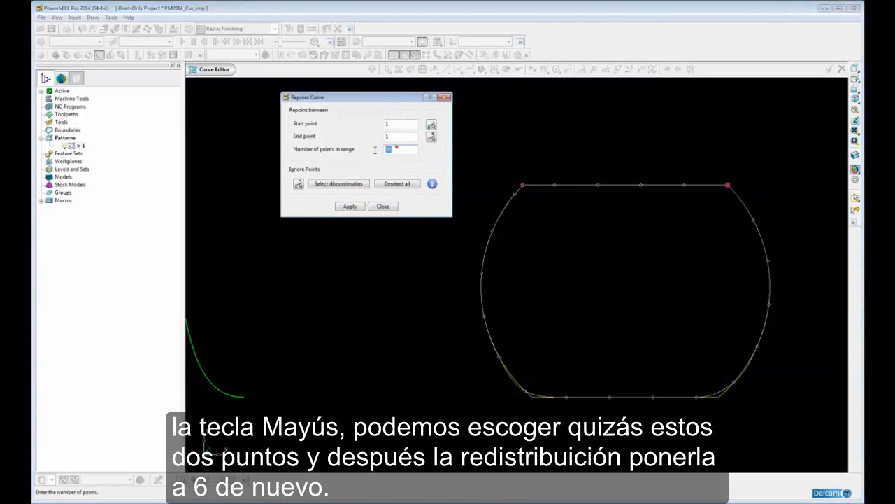
text(6)
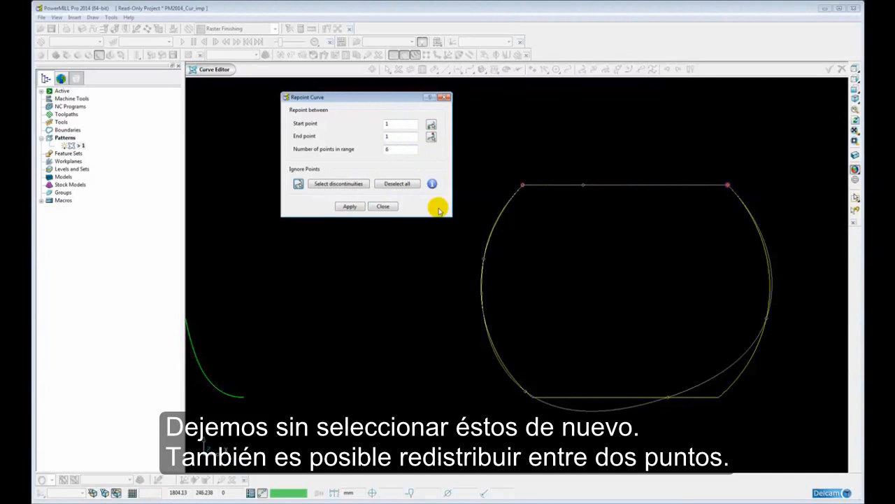
Step: Clear the ignored points and limit the repointing to the left arc, starting at its lower corner and ending at its upper corner
click(397, 185)
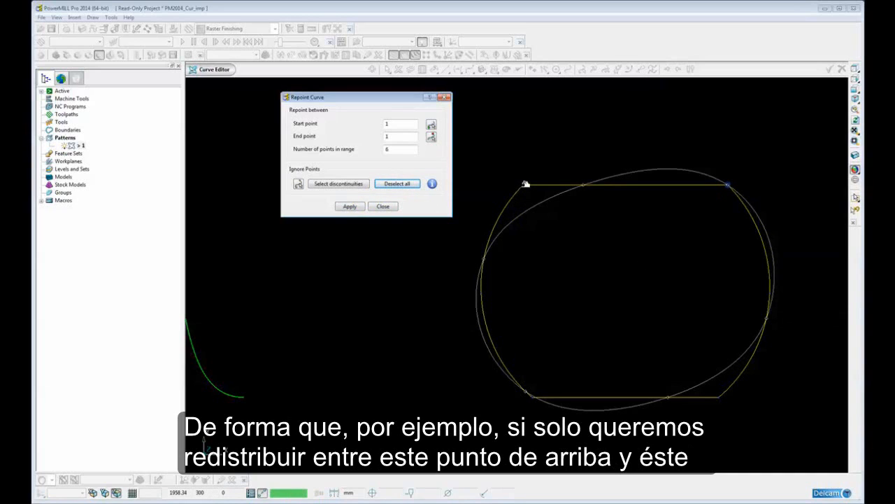
click(431, 125)
click(534, 398)
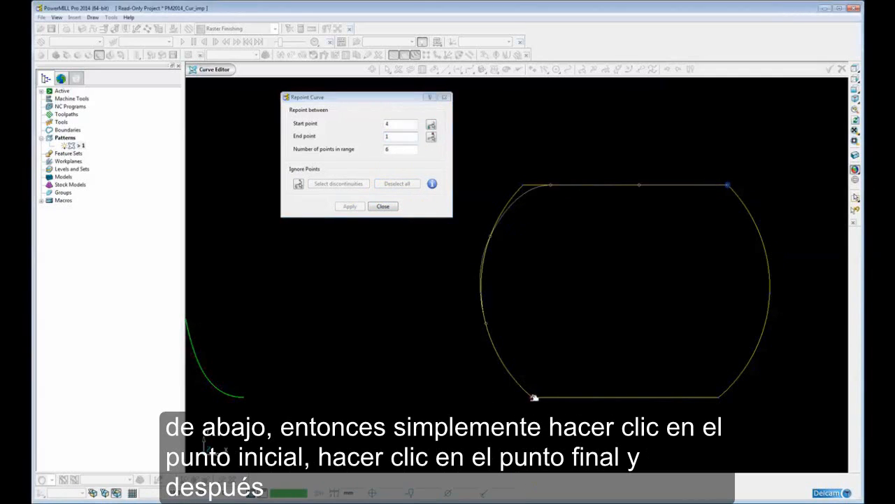
click(432, 136)
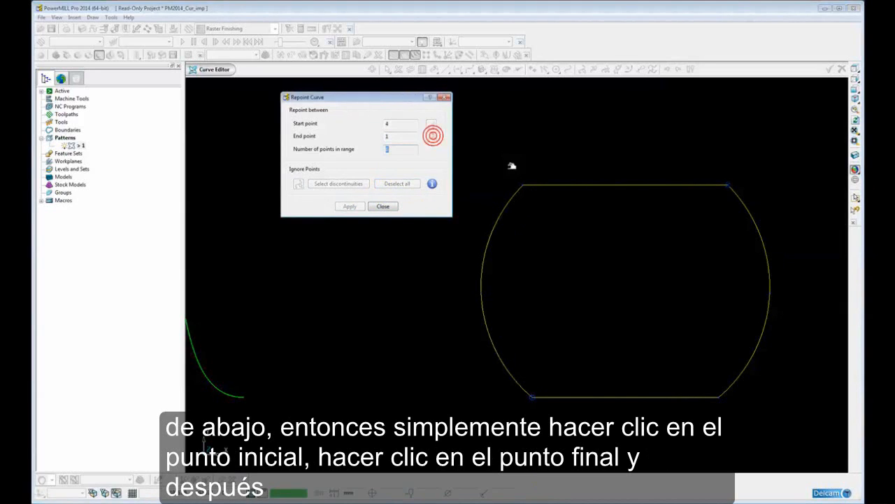
click(523, 185)
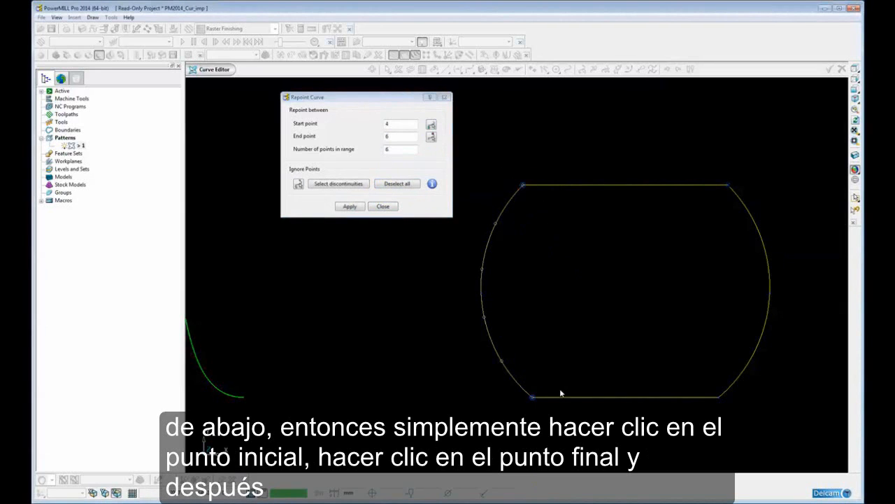
Step: Repoint the left arc with 12 points, close the Repoint Curve form and accept the Curve Editor changes
click(398, 149)
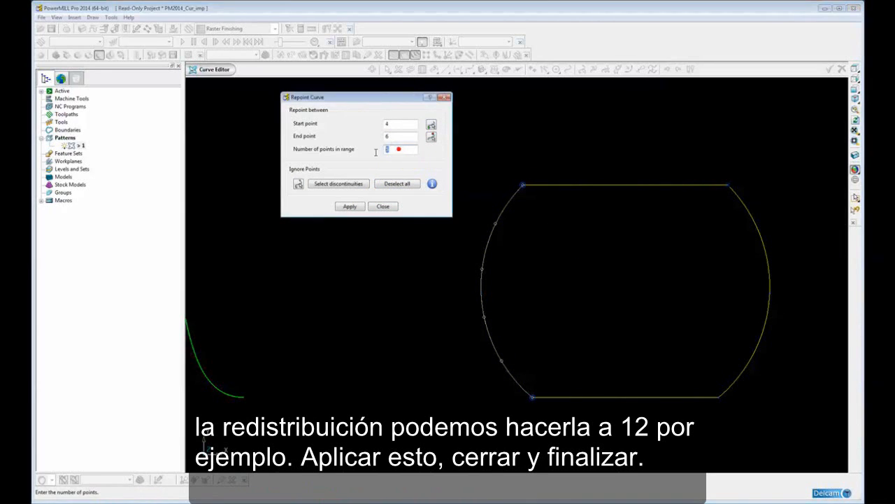
text(12)
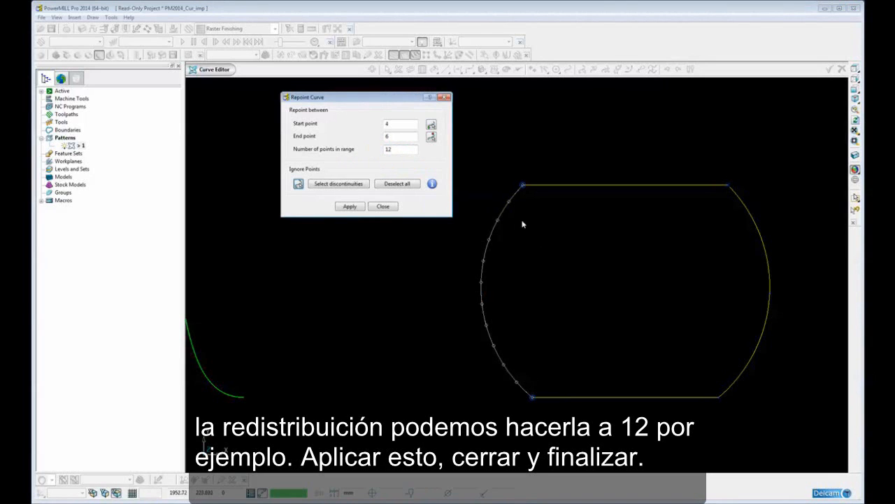
click(346, 206)
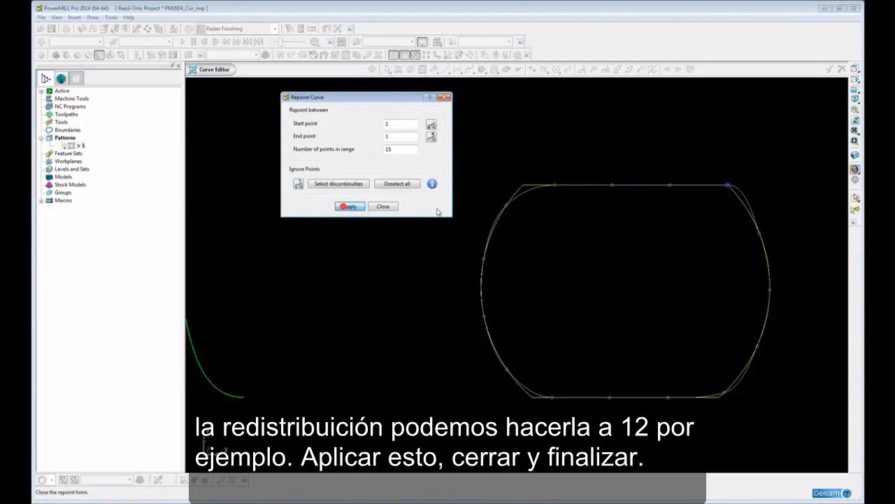
click(380, 206)
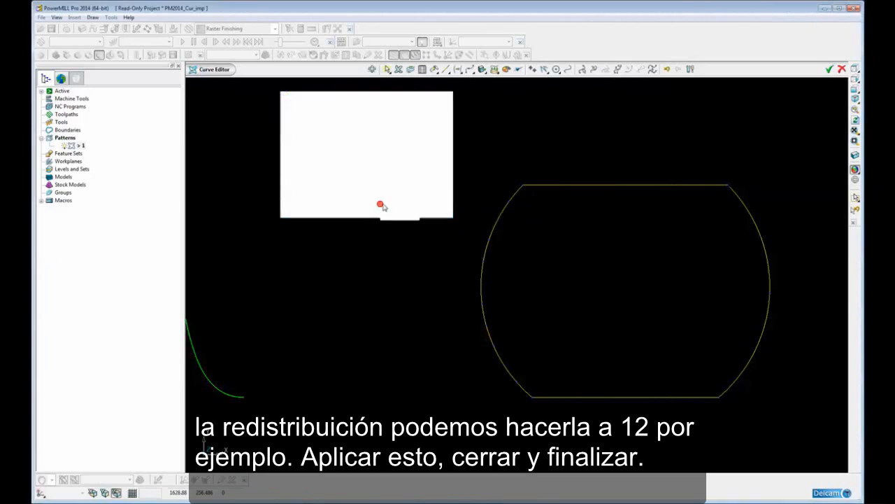
click(829, 69)
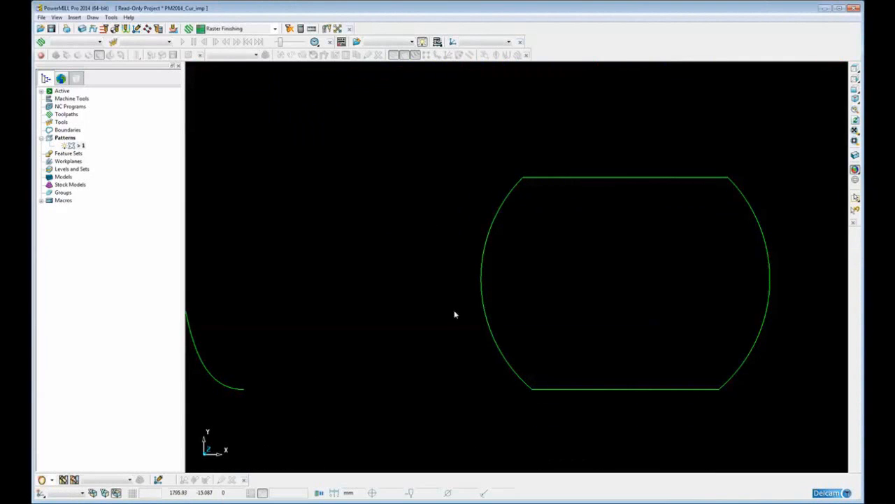